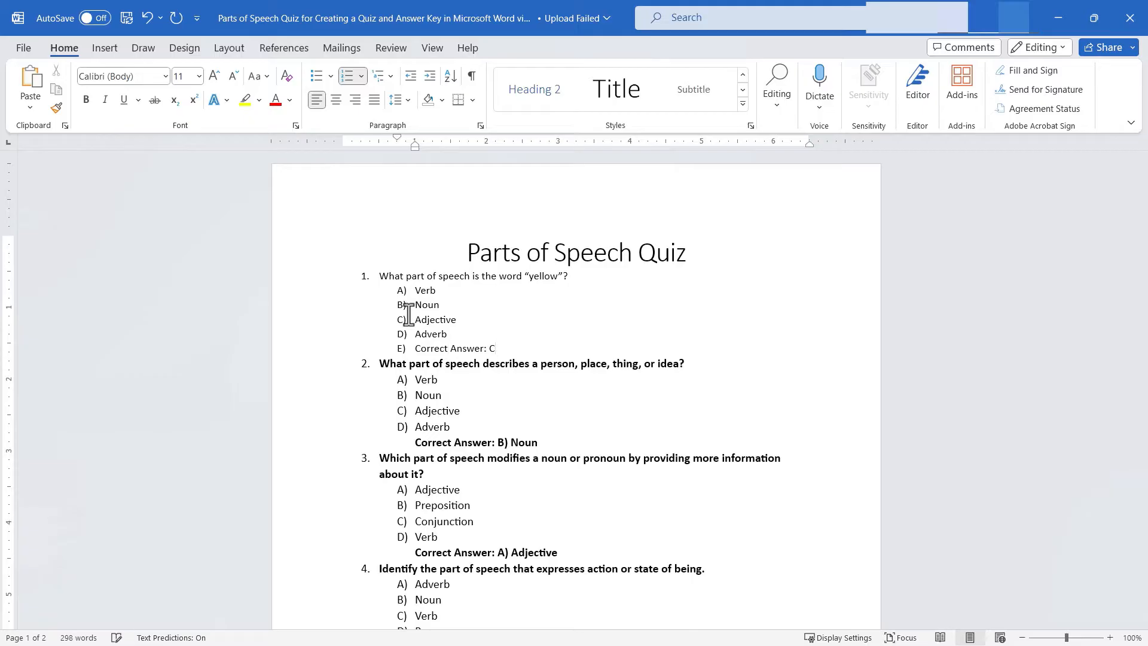
- Complete question 1's answer line as "Correct Answer: C) Adjective" and remove its list letter
{"action": "type", "text": "Adjective"}
{"action": "left_click", "coordinate": [414, 347]}
{"action": "key", "text": "BackSpace"}
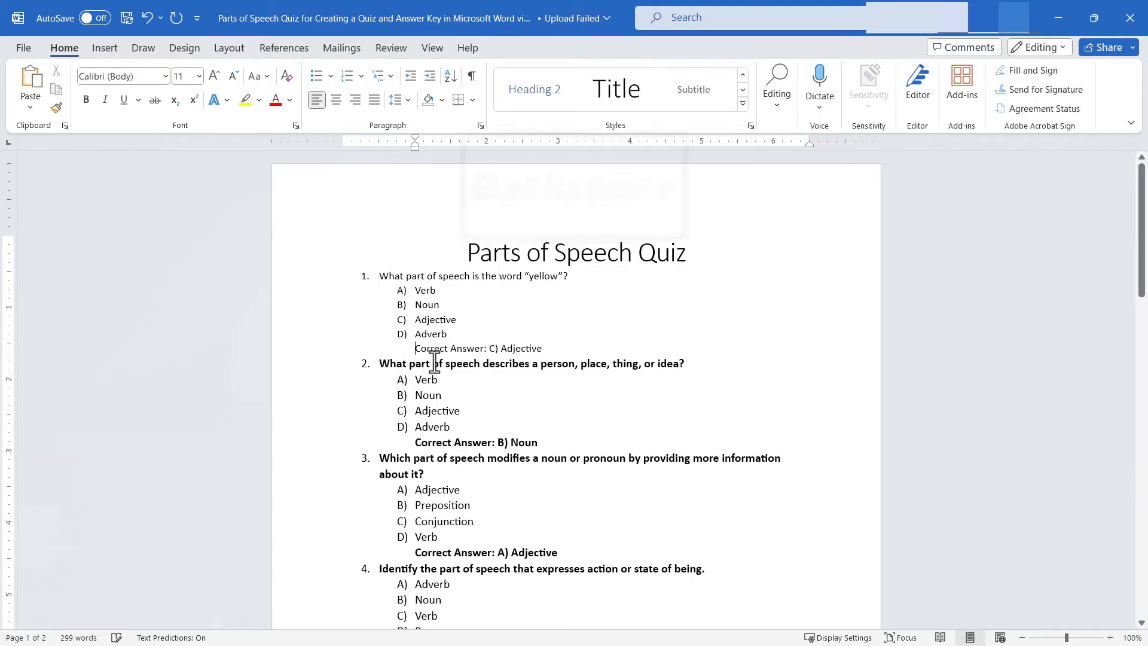
- Make the text of question 1 bold and one font size larger, keeping its list number regular
{"action": "left_click_drag", "start_coordinate": [379, 275], "coordinate": [589, 280]}
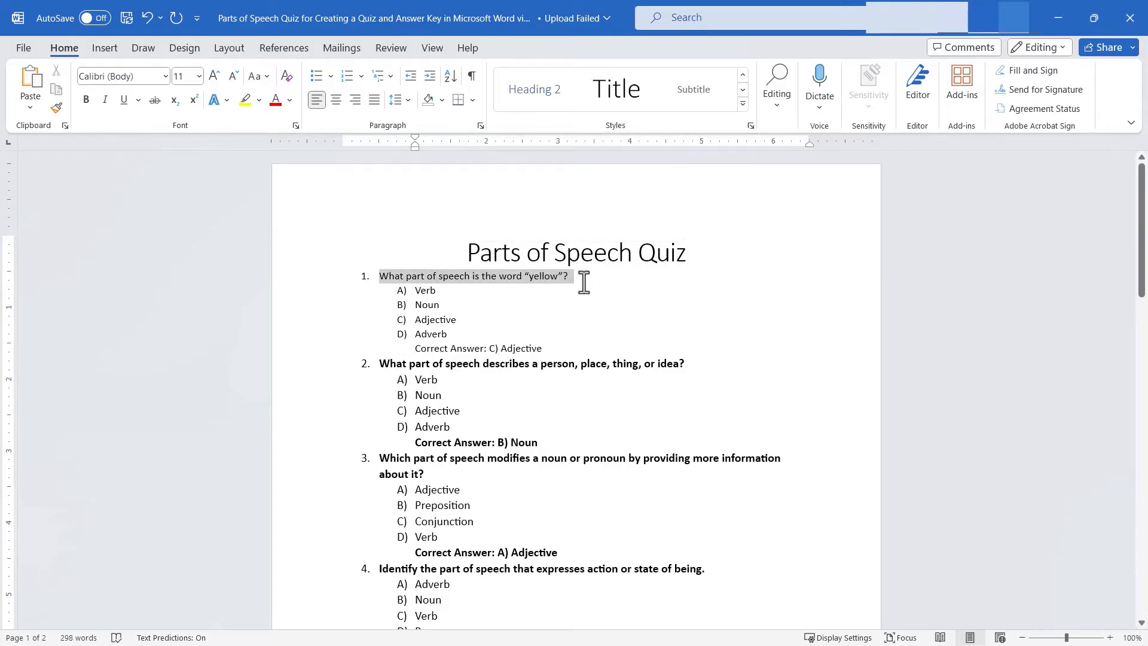
{"action": "left_click", "coordinate": [86, 99]}
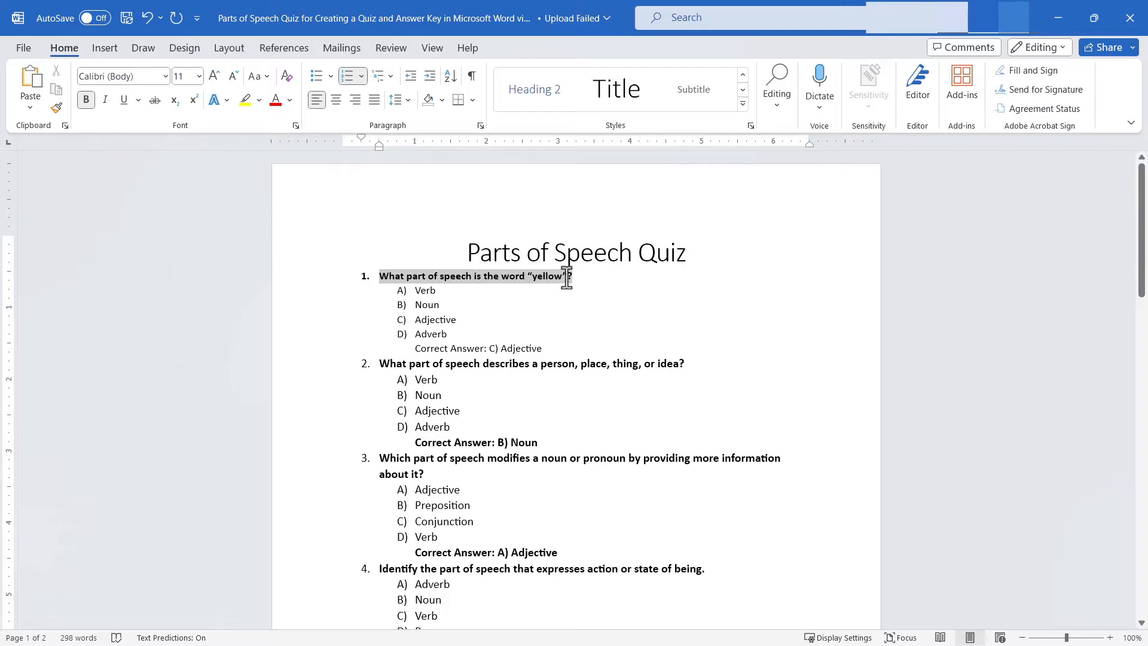
{"action": "left_click", "coordinate": [215, 78]}
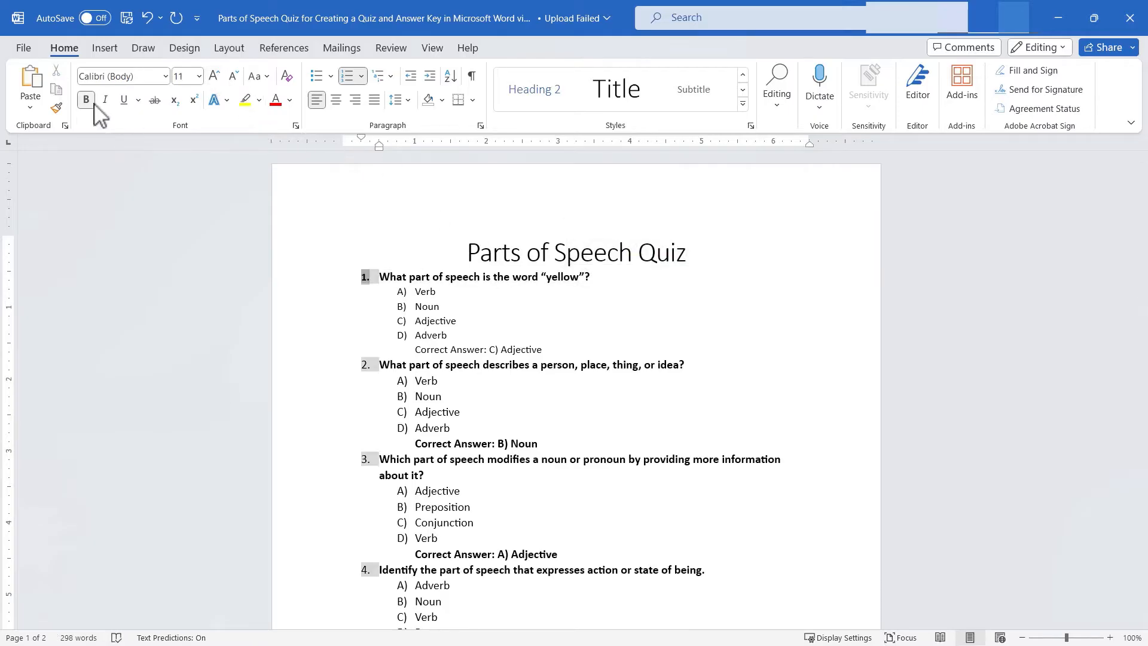
{"action": "left_click", "coordinate": [436, 291]}
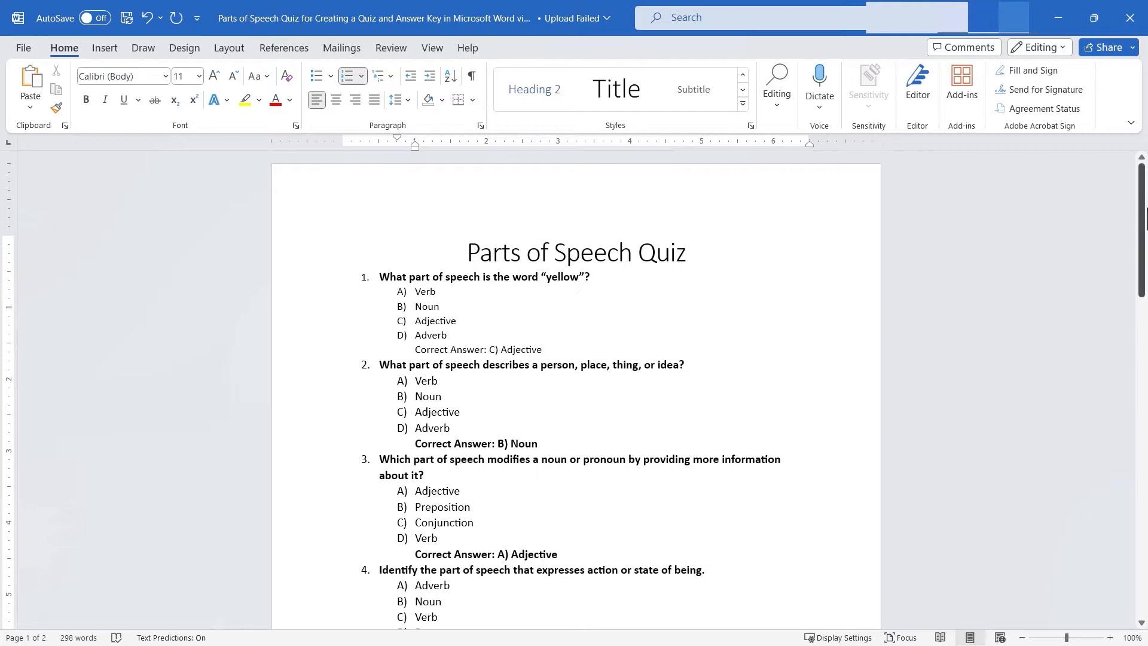
{"action": "left_click_drag", "start_coordinate": [1144, 218], "coordinate": [1060, 196]}
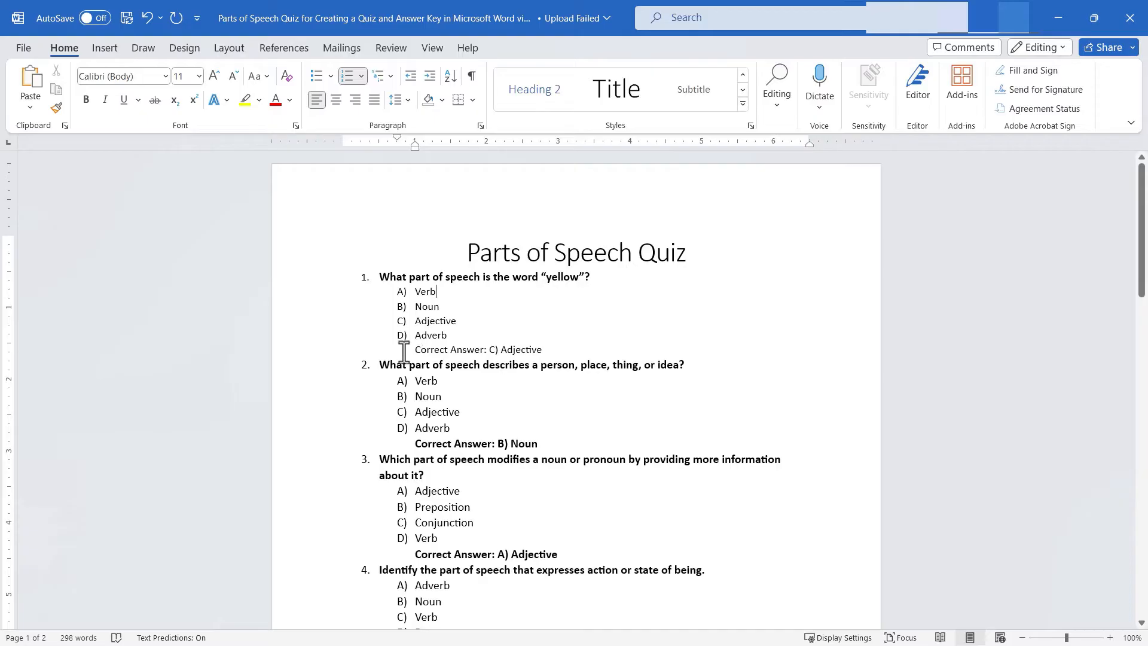
- Apply the Hidden font effect to the "Correct Answer: C) Adjective" line under question 1
{"action": "left_click_drag", "start_coordinate": [411, 352], "coordinate": [548, 345]}
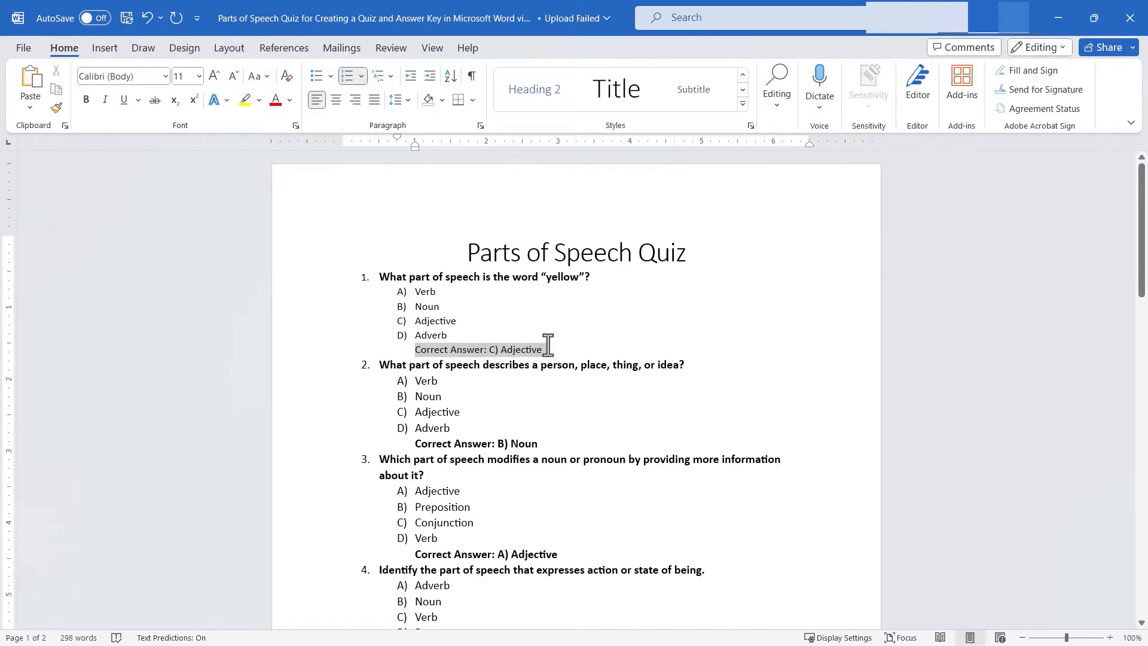
{"action": "left_click", "coordinate": [428, 339]}
{"action": "left_click_drag", "start_coordinate": [412, 350], "coordinate": [538, 360]}
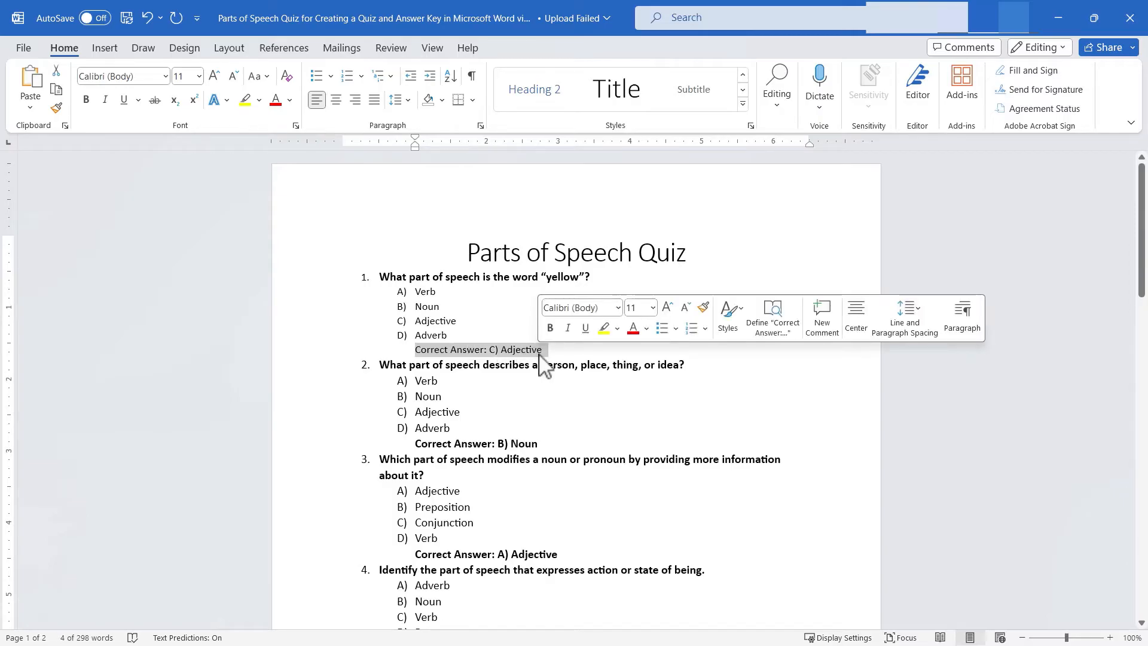
{"action": "key", "text": "ctrl+d"}
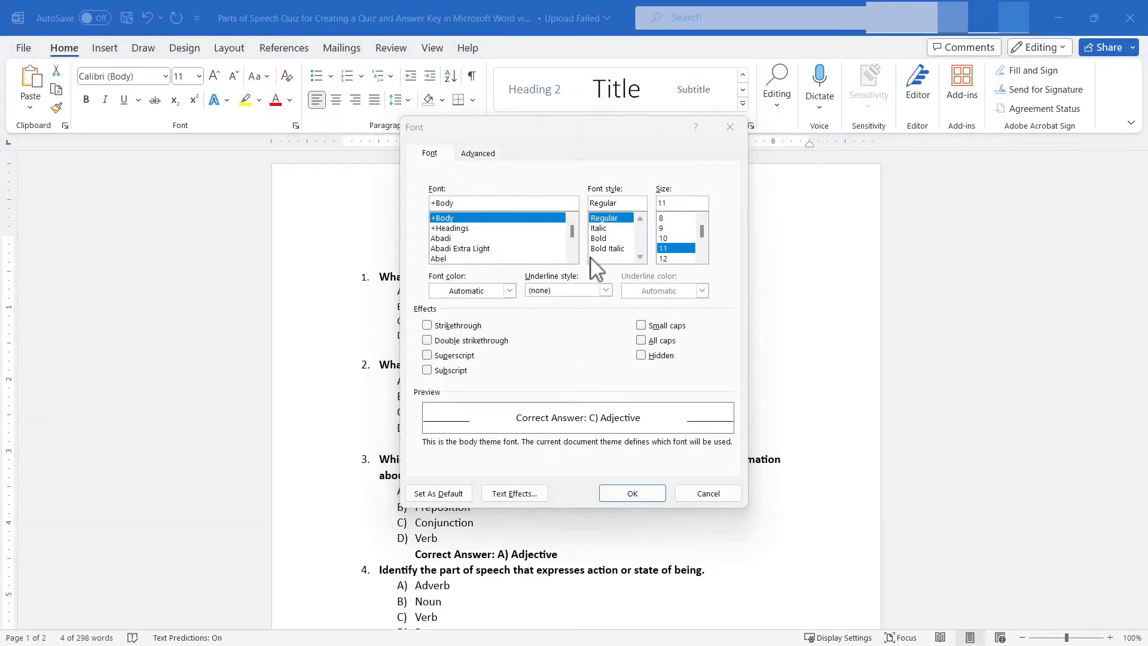
{"action": "left_click", "coordinate": [642, 357]}
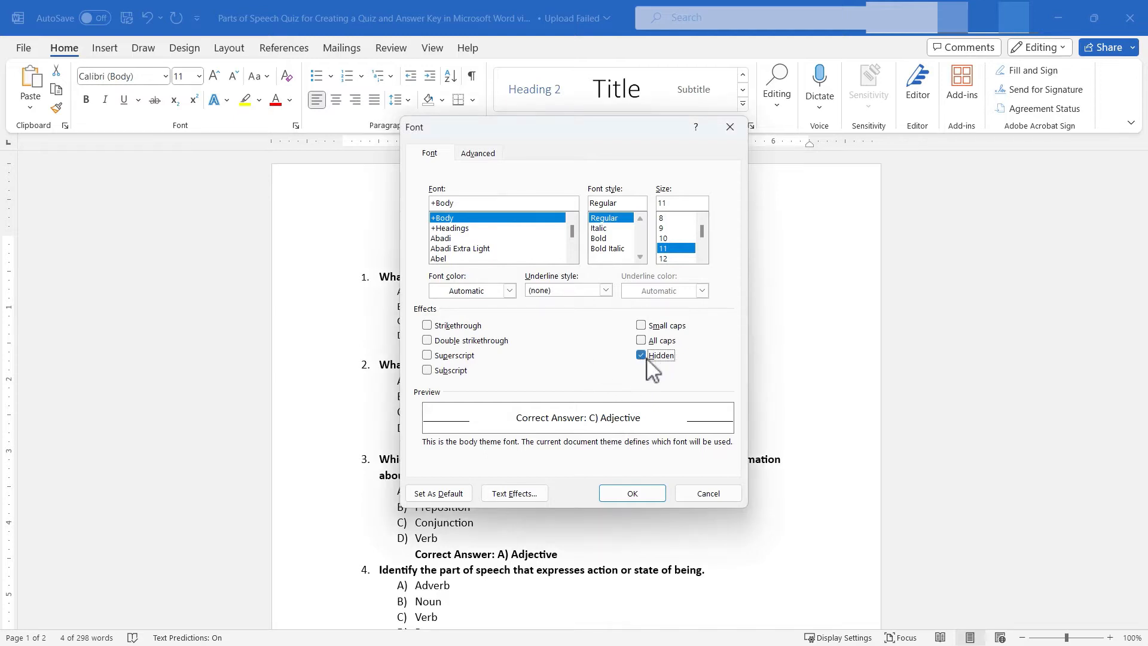
{"action": "left_click", "coordinate": [649, 495]}
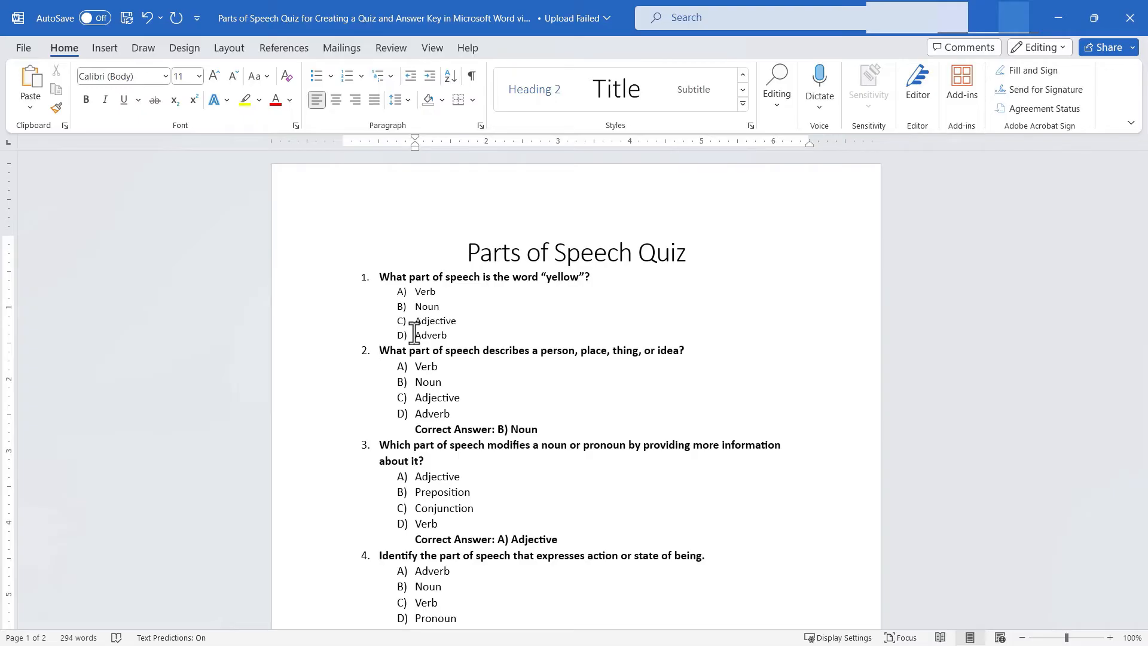
- Select the Correct Answer lines of questions 2 to 11 together and apply the Hidden font effect to them
{"action": "scroll", "coordinate": [470, 389], "scroll_direction": "down", "scroll_amount": 3}
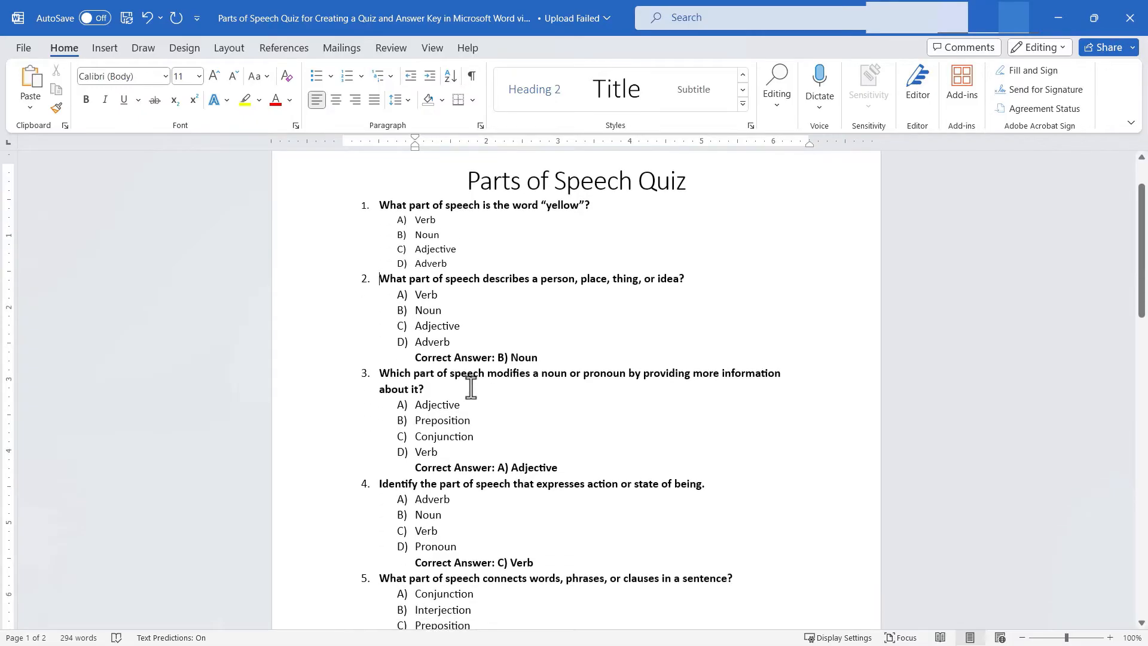
{"action": "scroll", "coordinate": [471, 392], "scroll_direction": "down", "scroll_amount": 1}
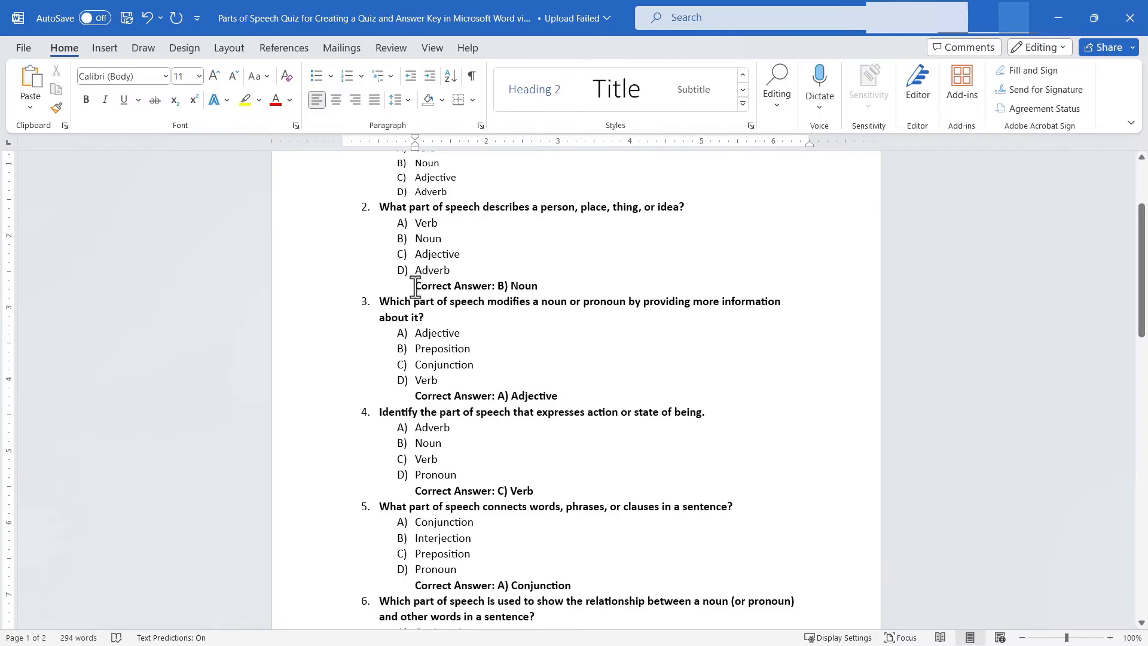
{"action": "left_click_drag", "start_coordinate": [416, 288], "coordinate": [528, 290]}
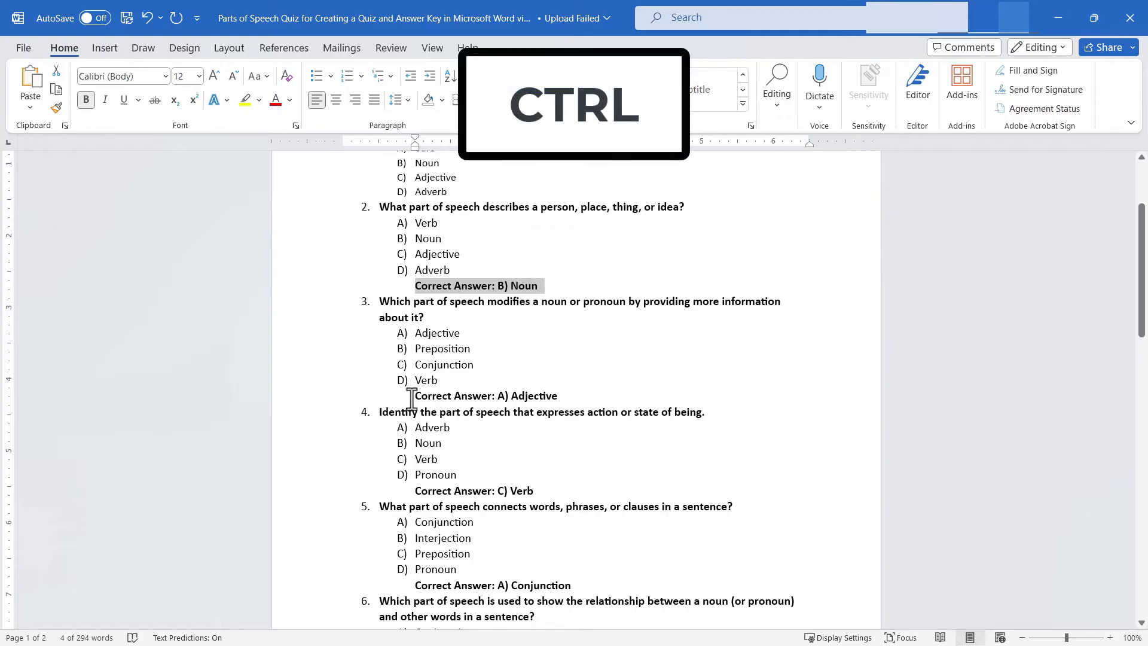
{"action": "left_click", "coordinate": [445, 396], "text": "ctrl"}
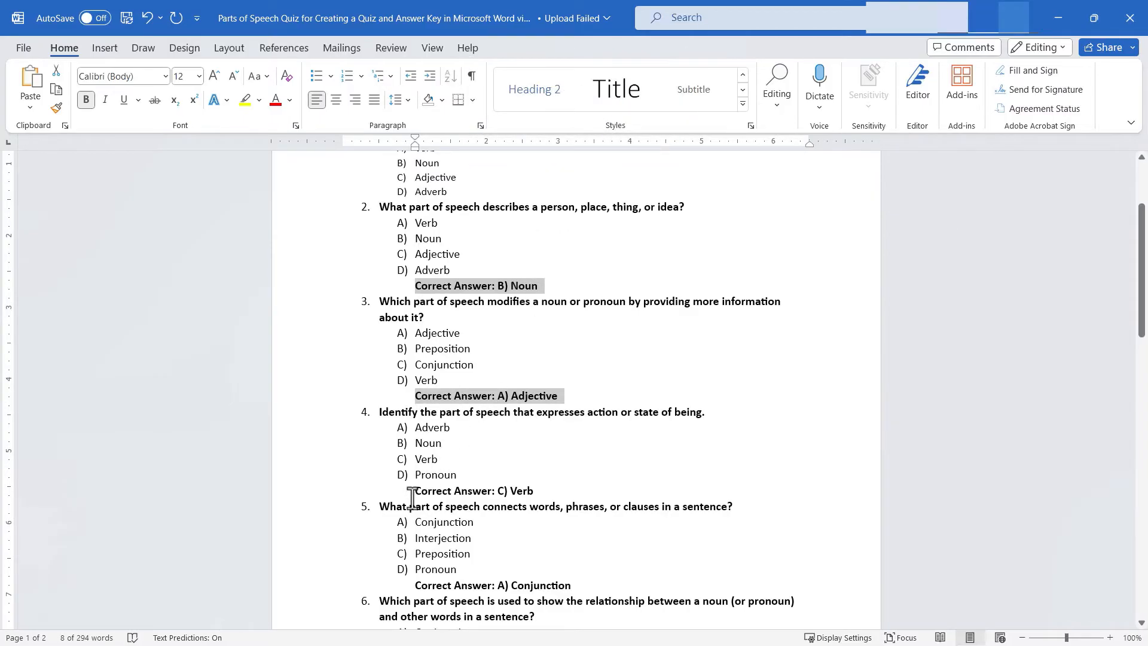
{"action": "left_click_drag", "start_coordinate": [414, 491], "coordinate": [523, 490]}
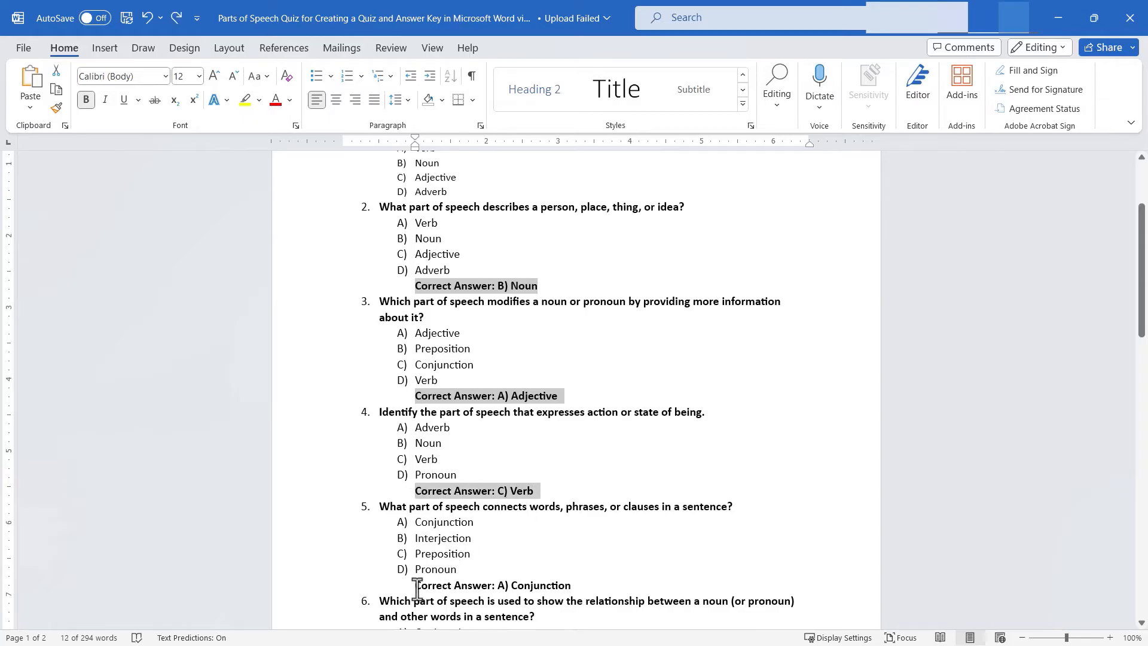
{"action": "left_click_drag", "start_coordinate": [417, 588], "coordinate": [542, 589]}
{"action": "scroll", "coordinate": [543, 574], "scroll_direction": "down", "scroll_amount": 2}
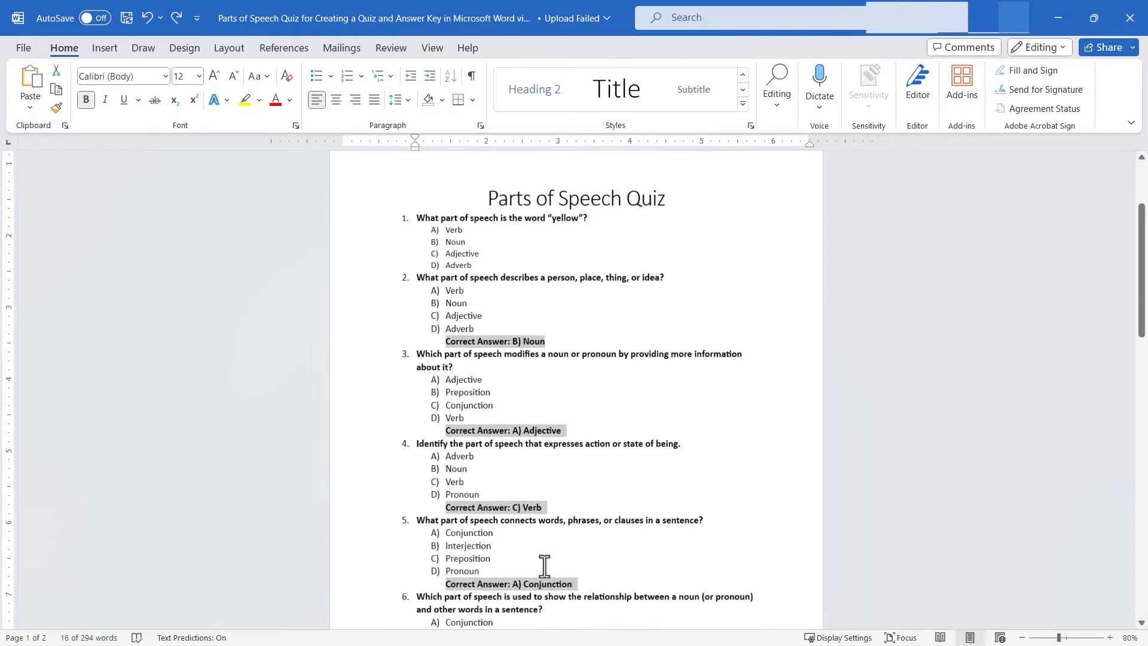
{"action": "scroll", "coordinate": [544, 565], "scroll_direction": "up", "scroll_amount": 3}
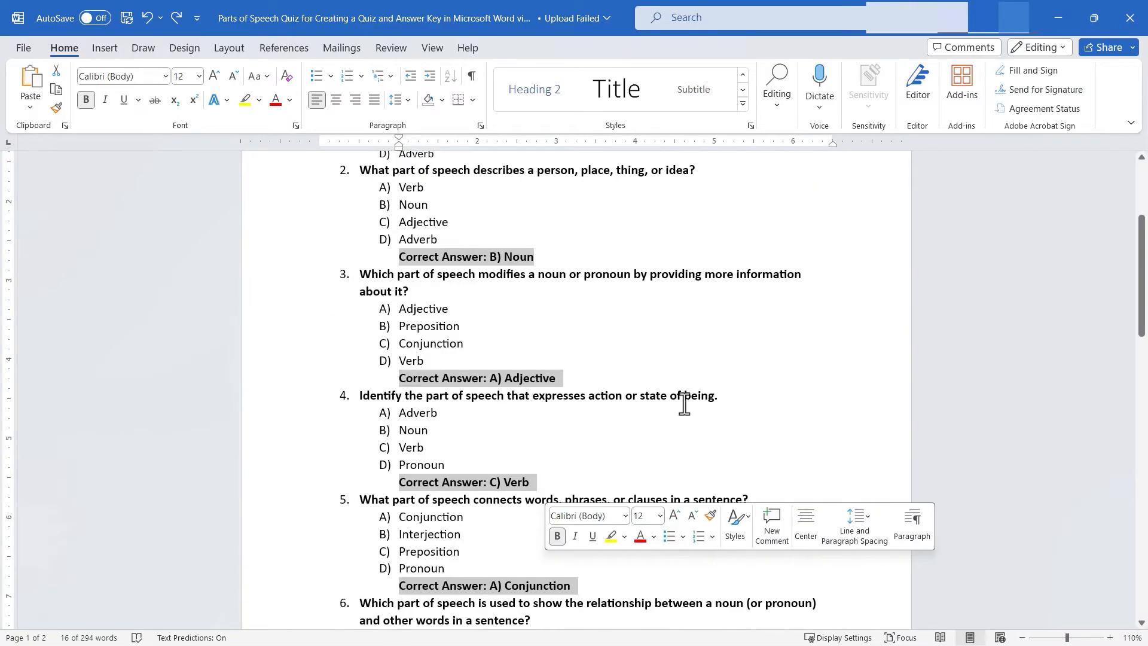
{"action": "scroll", "coordinate": [683, 404], "scroll_direction": "down", "scroll_amount": 5}
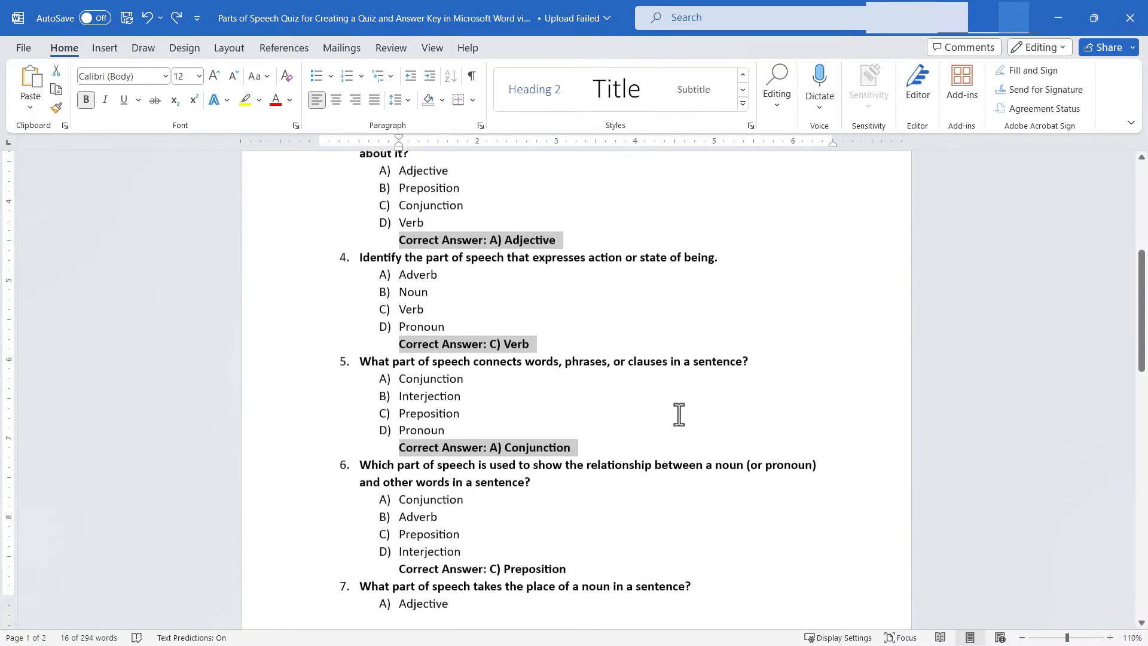
{"action": "scroll", "coordinate": [395, 293], "scroll_direction": "down", "scroll_amount": 2}
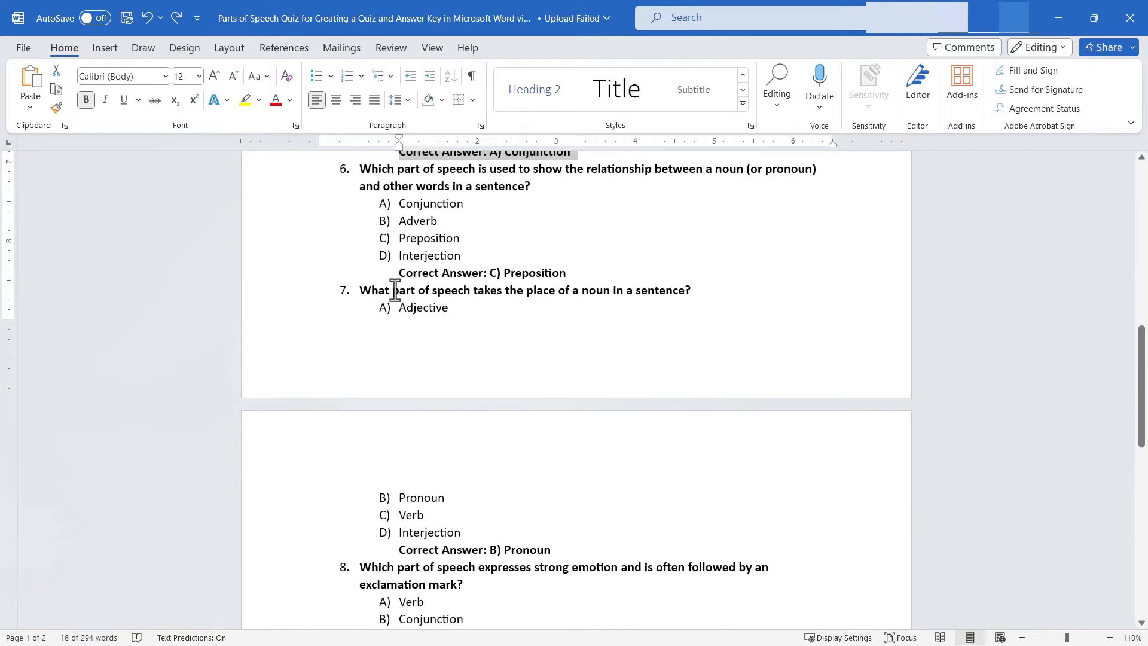
{"action": "left_click_drag", "start_coordinate": [397, 276], "coordinate": [557, 272]}
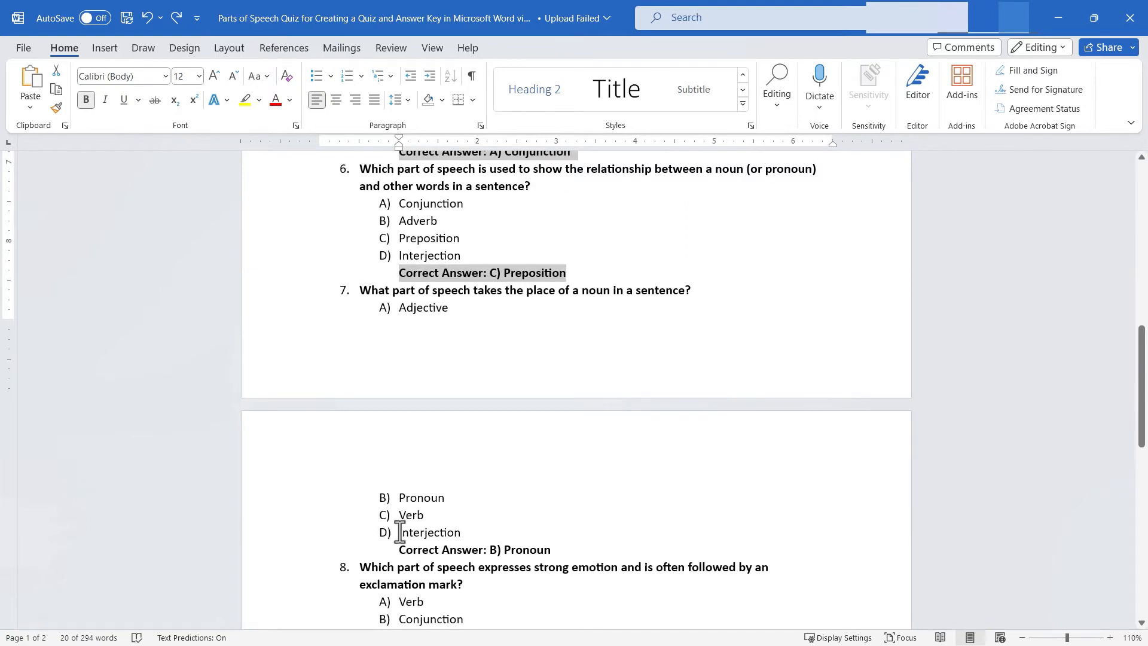
{"action": "left_click_drag", "start_coordinate": [400, 548], "coordinate": [550, 549]}
{"action": "scroll", "coordinate": [538, 538], "scroll_direction": "down", "scroll_amount": 3}
{"action": "left_click_drag", "start_coordinate": [398, 474], "coordinate": [559, 474]}
{"action": "scroll", "coordinate": [514, 469], "scroll_direction": "down", "scroll_amount": 3}
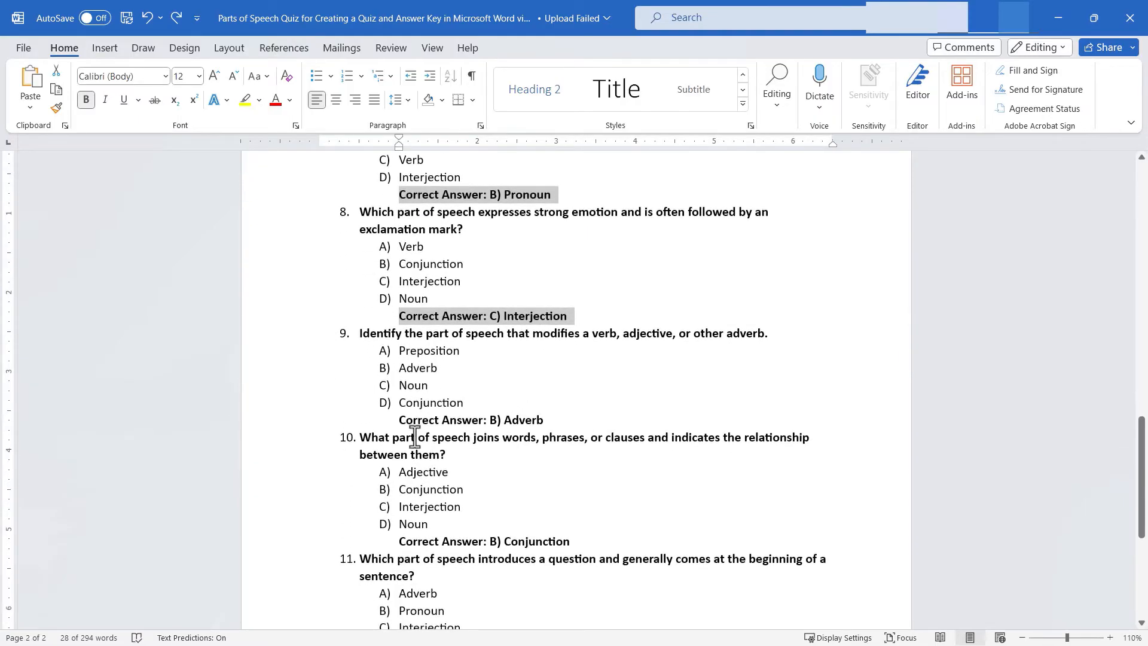
{"action": "left_click_drag", "start_coordinate": [397, 419], "coordinate": [550, 421]}
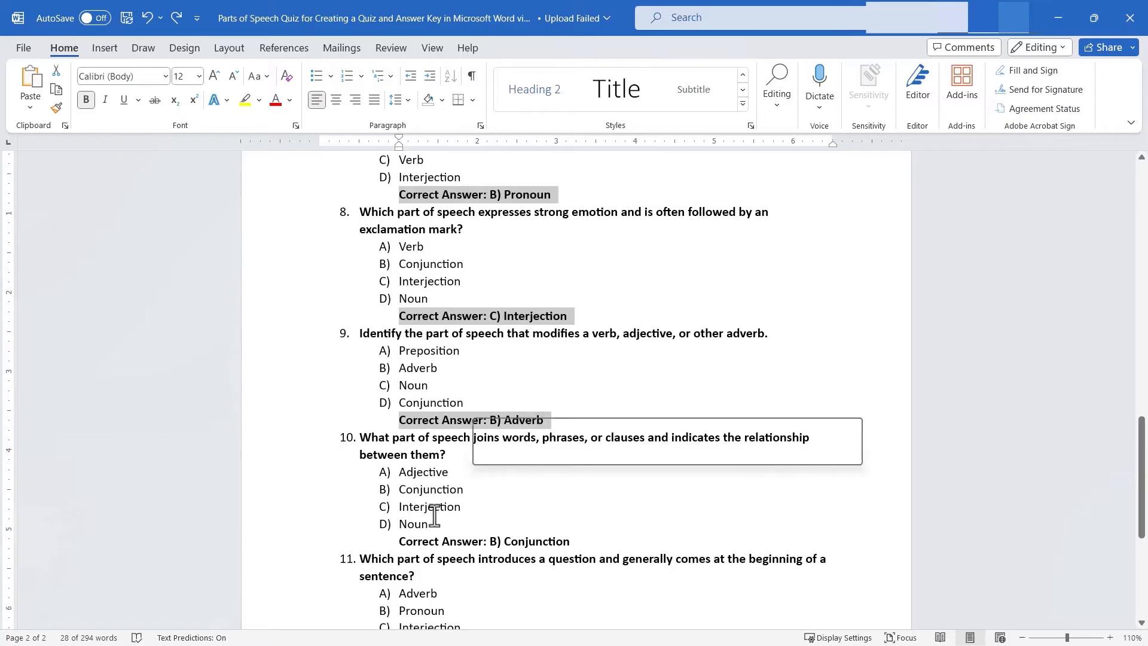
{"action": "left_click_drag", "start_coordinate": [399, 541], "coordinate": [526, 543]}
{"action": "scroll", "coordinate": [512, 538], "scroll_direction": "down", "scroll_amount": 3}
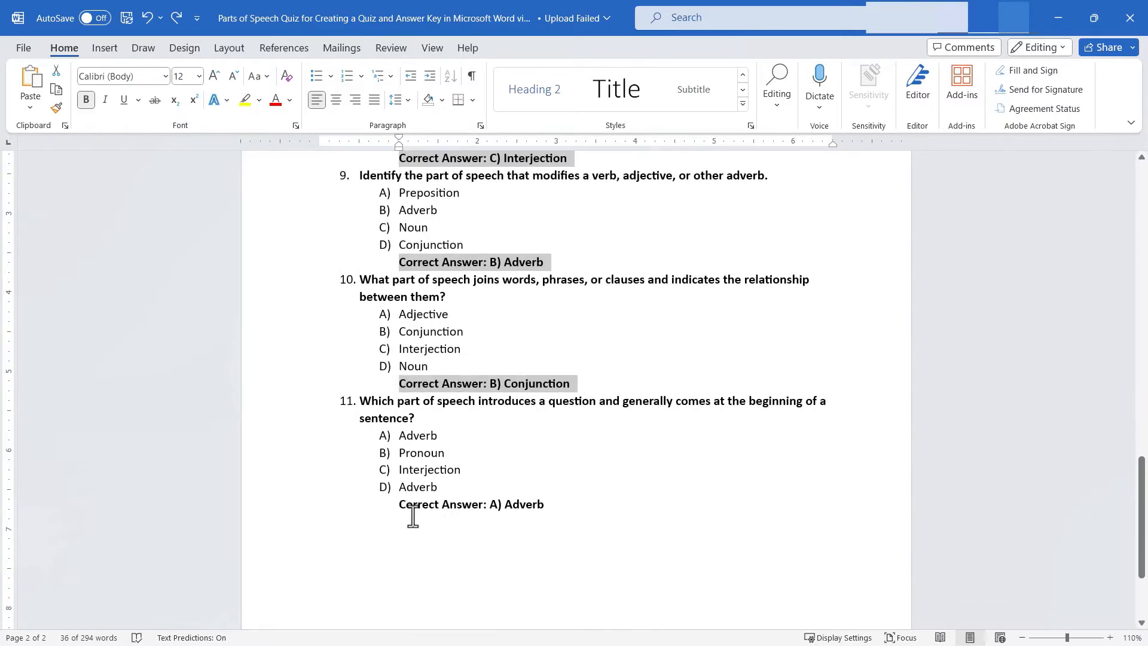
{"action": "left_click_drag", "start_coordinate": [400, 510], "coordinate": [551, 506]}
{"action": "scroll", "coordinate": [547, 487], "scroll_direction": "up", "scroll_amount": 2}
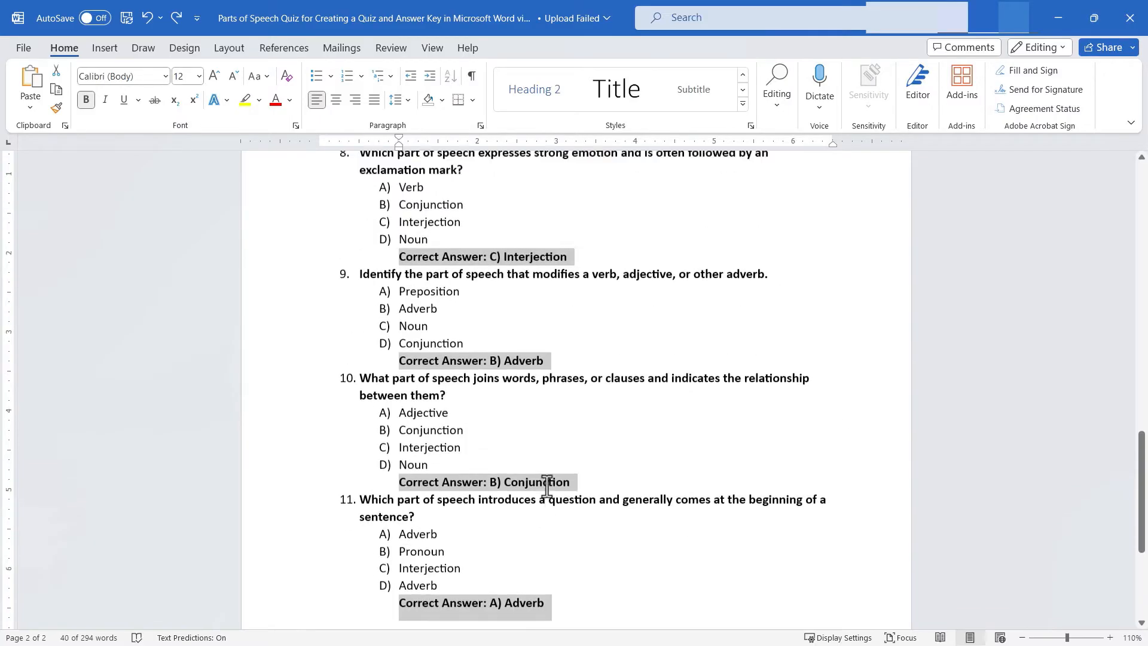
{"action": "scroll", "coordinate": [546, 487], "scroll_direction": "up", "scroll_amount": 6}
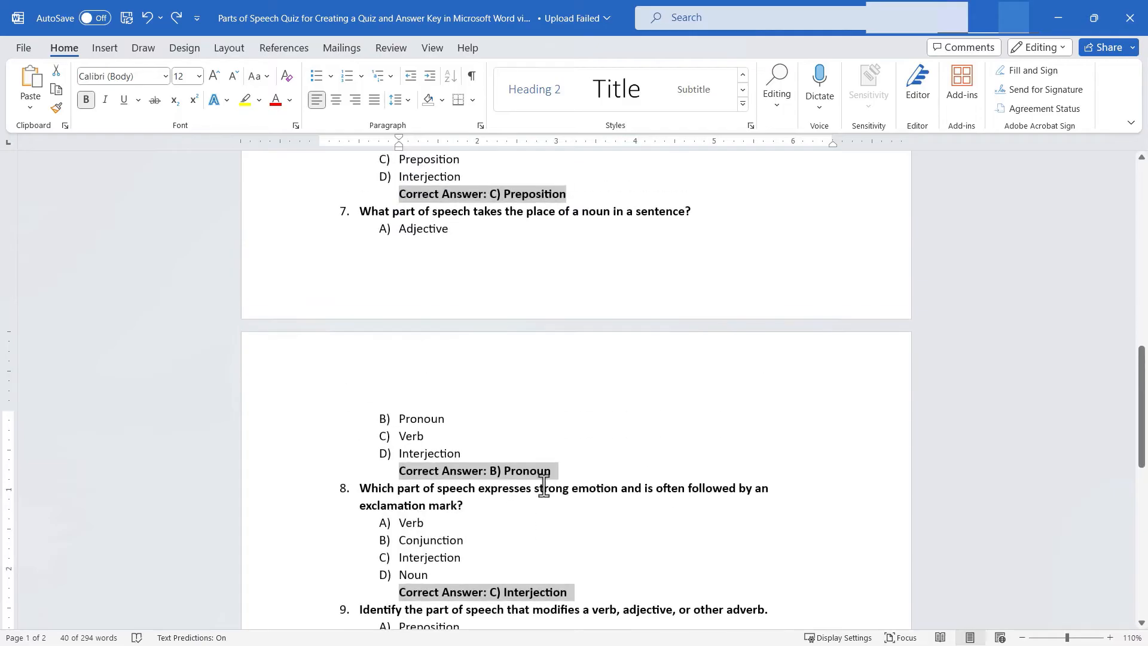
{"action": "key", "text": "ctrl+d"}
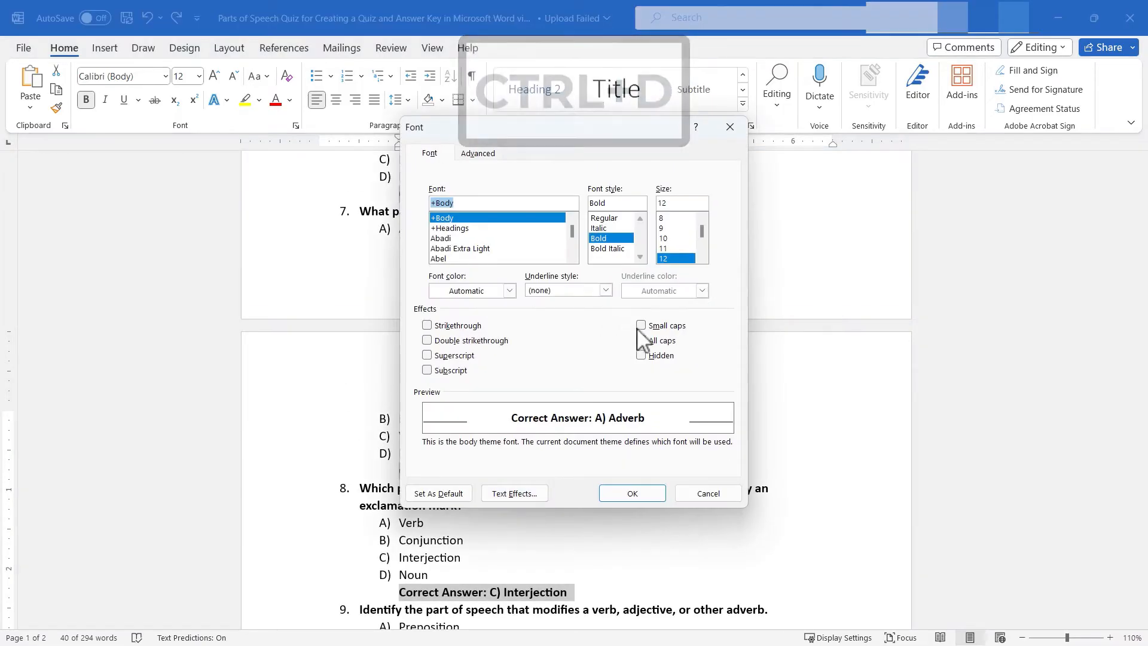
{"action": "left_click", "coordinate": [641, 355]}
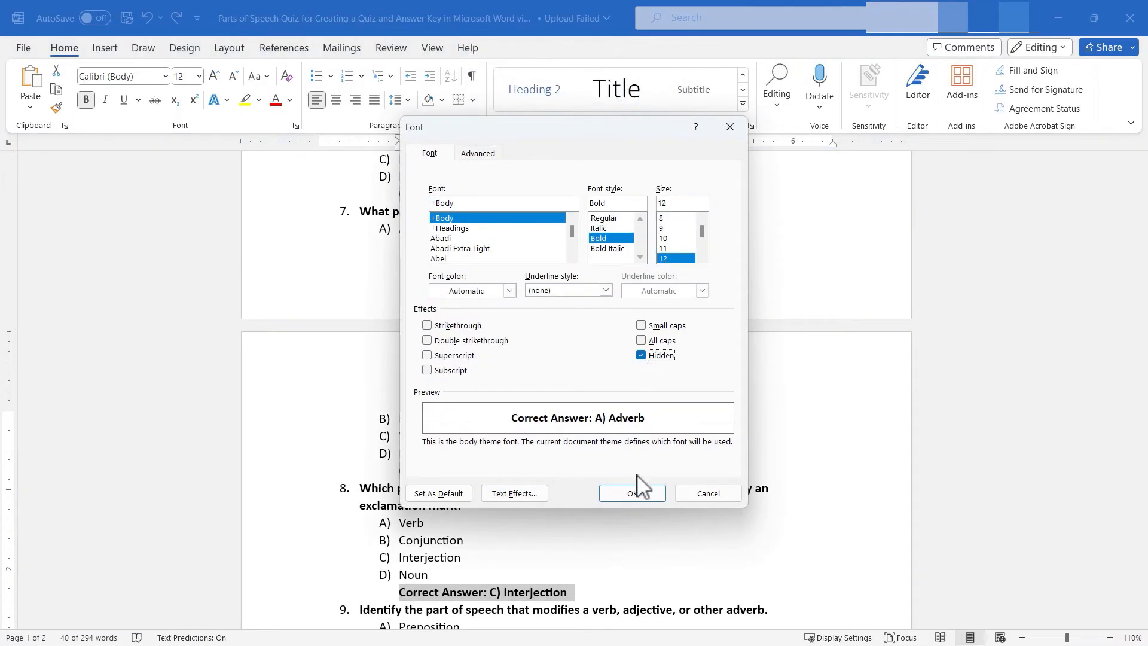
{"action": "left_click", "coordinate": [633, 492]}
- Show the formatting marks and check the hidden Correct Answer lines throughout the quiz
{"action": "scroll", "coordinate": [629, 483], "scroll_direction": "up", "scroll_amount": 8}
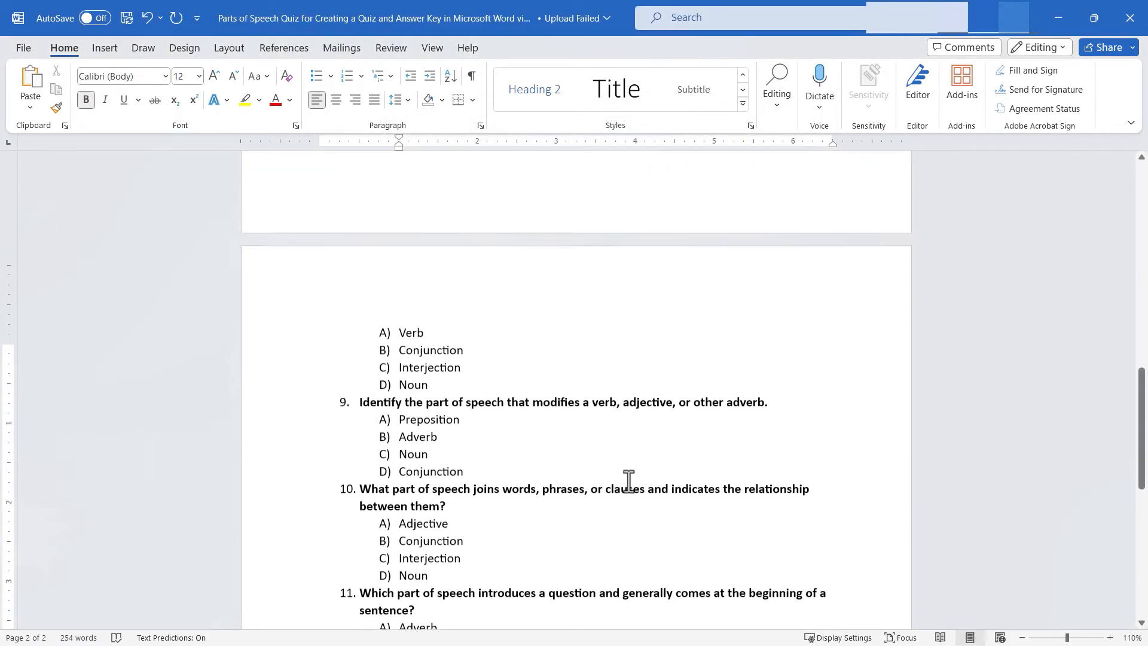
{"action": "scroll", "coordinate": [628, 480], "scroll_direction": "up", "scroll_amount": 5}
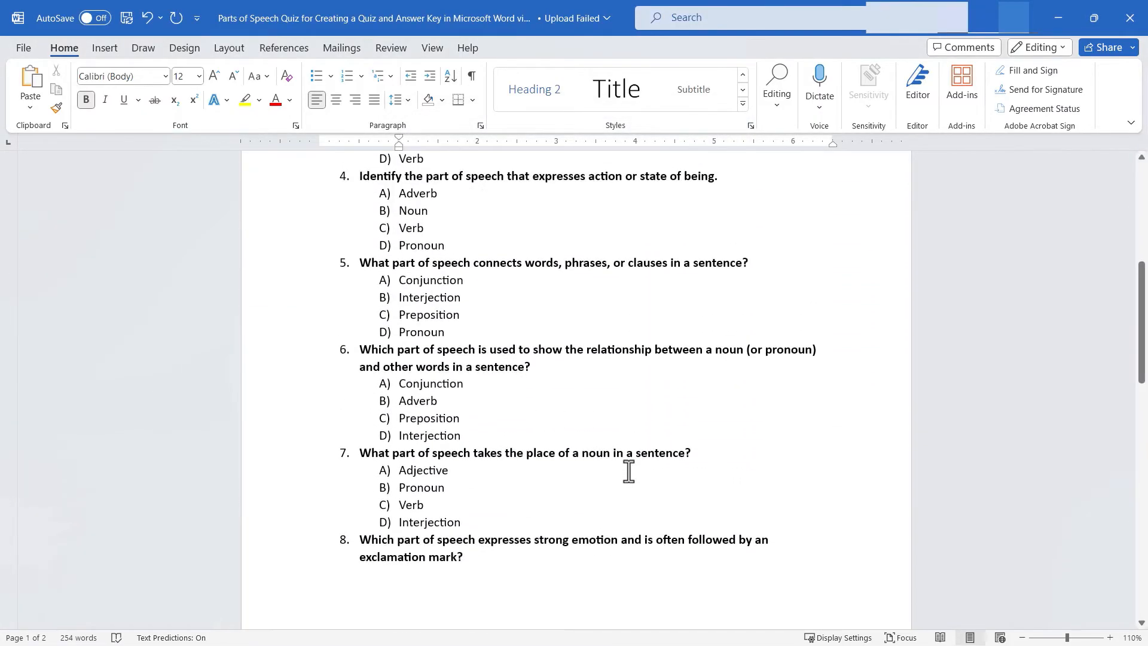
{"action": "scroll", "coordinate": [628, 471], "scroll_direction": "up", "scroll_amount": 5}
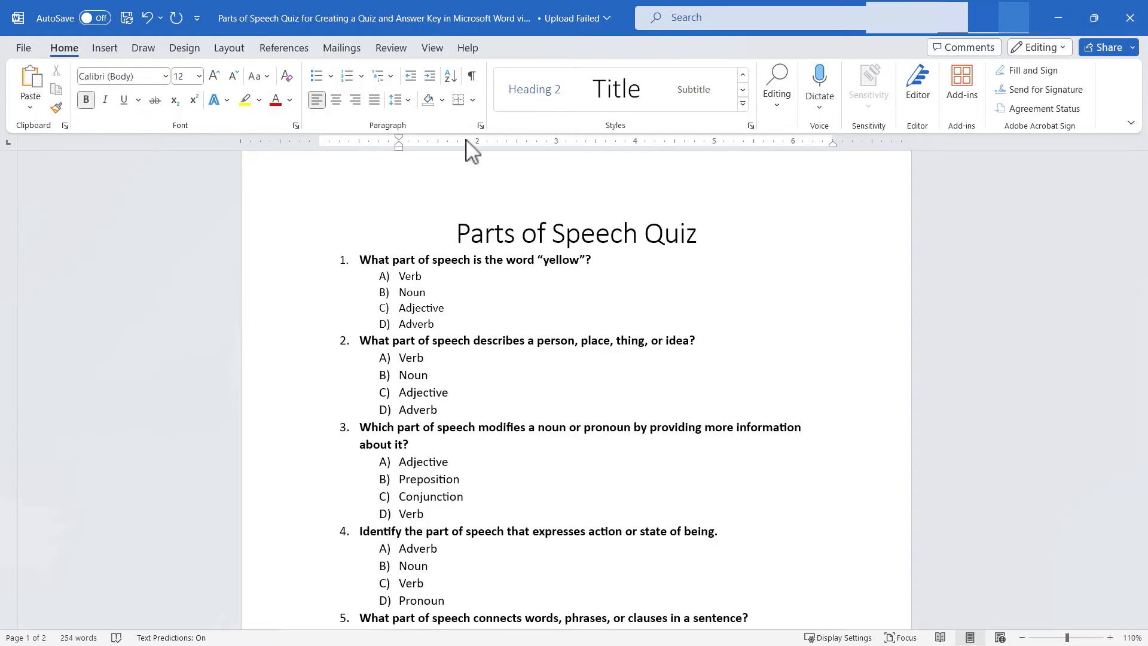
{"action": "left_click", "coordinate": [477, 79]}
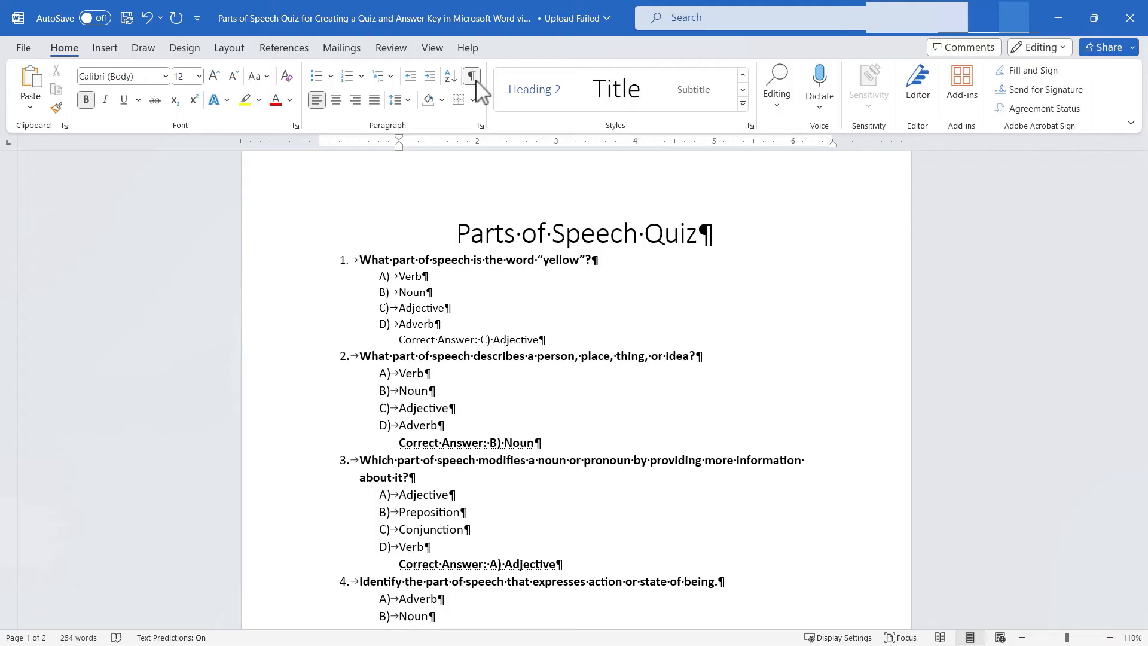
{"action": "scroll", "coordinate": [606, 347], "scroll_direction": "down", "scroll_amount": 6}
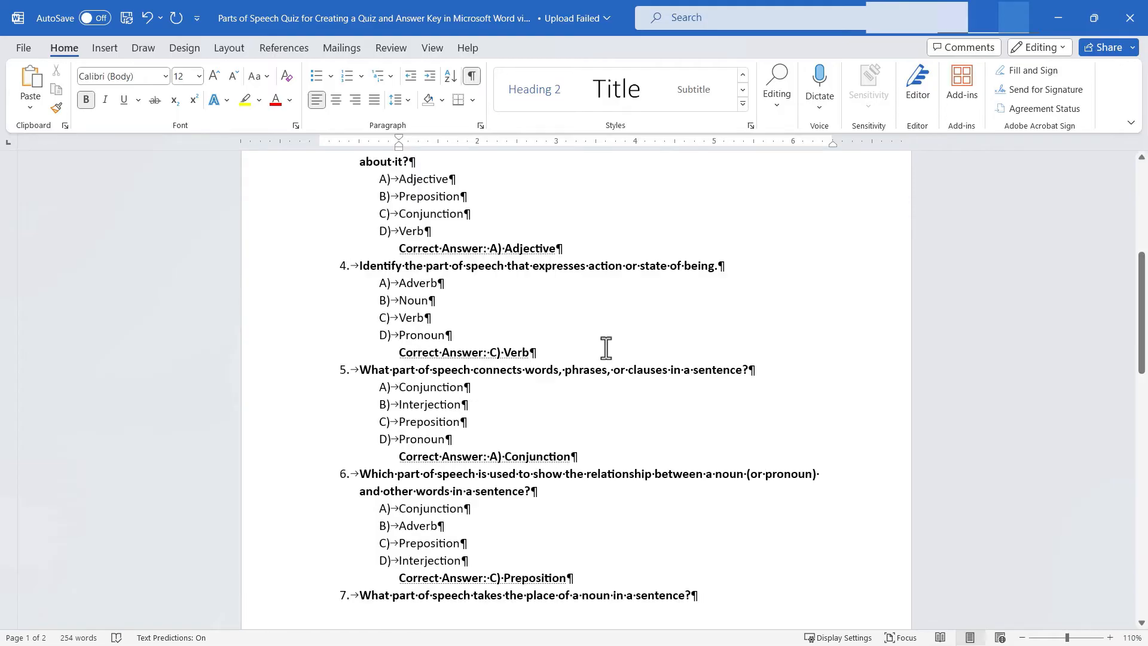
{"action": "scroll", "coordinate": [604, 345], "scroll_direction": "down", "scroll_amount": 3}
{"action": "scroll", "coordinate": [603, 344], "scroll_direction": "up", "scroll_amount": 4}
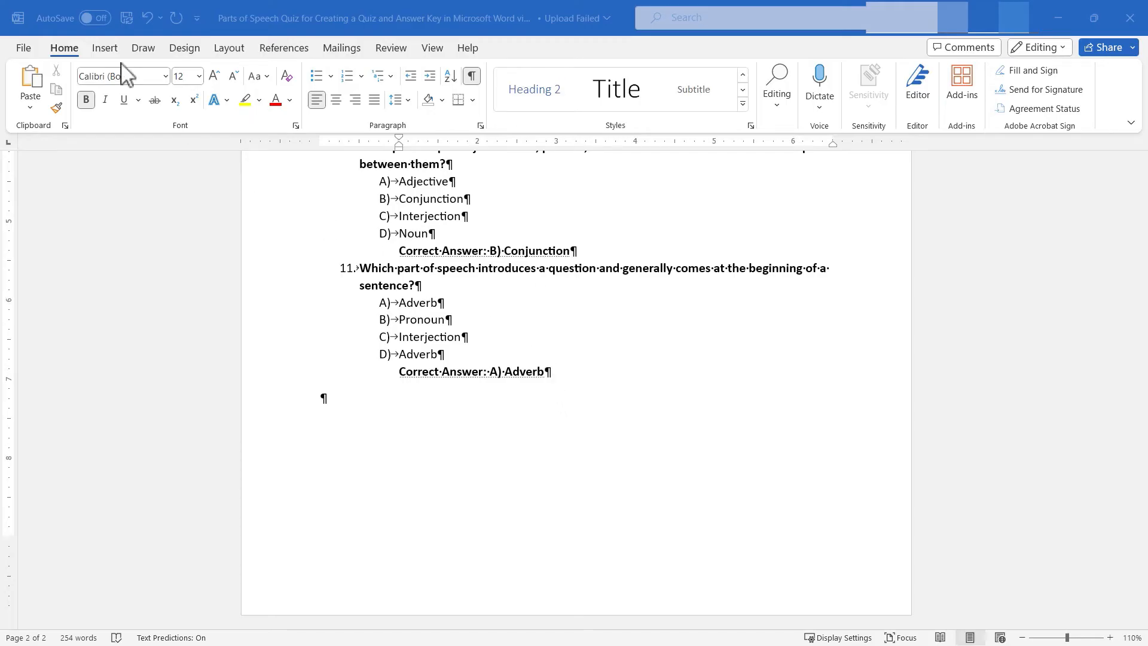
- Enable printing of hidden text in the Word display options
{"action": "left_click", "coordinate": [22, 49]}
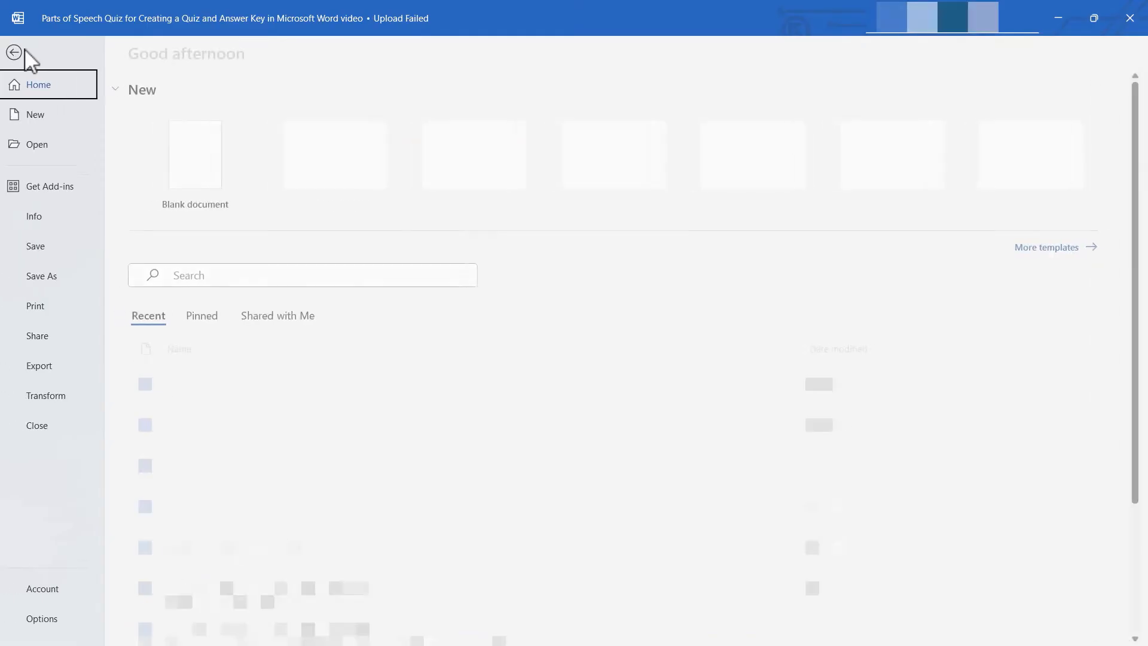
{"action": "left_click", "coordinate": [49, 615]}
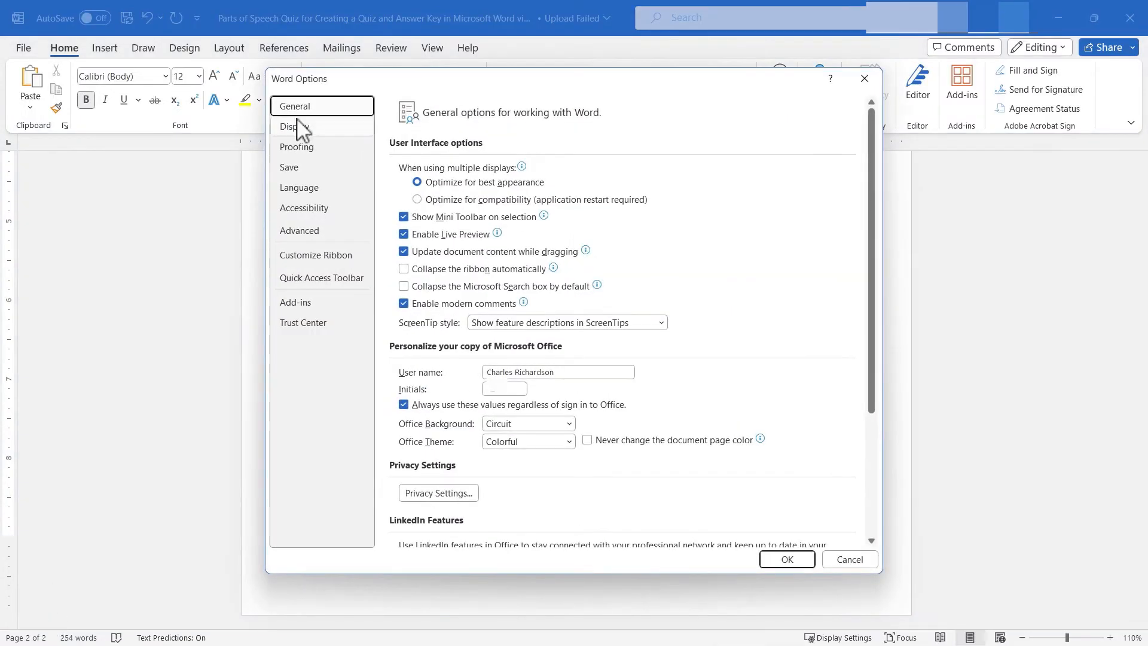
{"action": "left_click", "coordinate": [299, 128]}
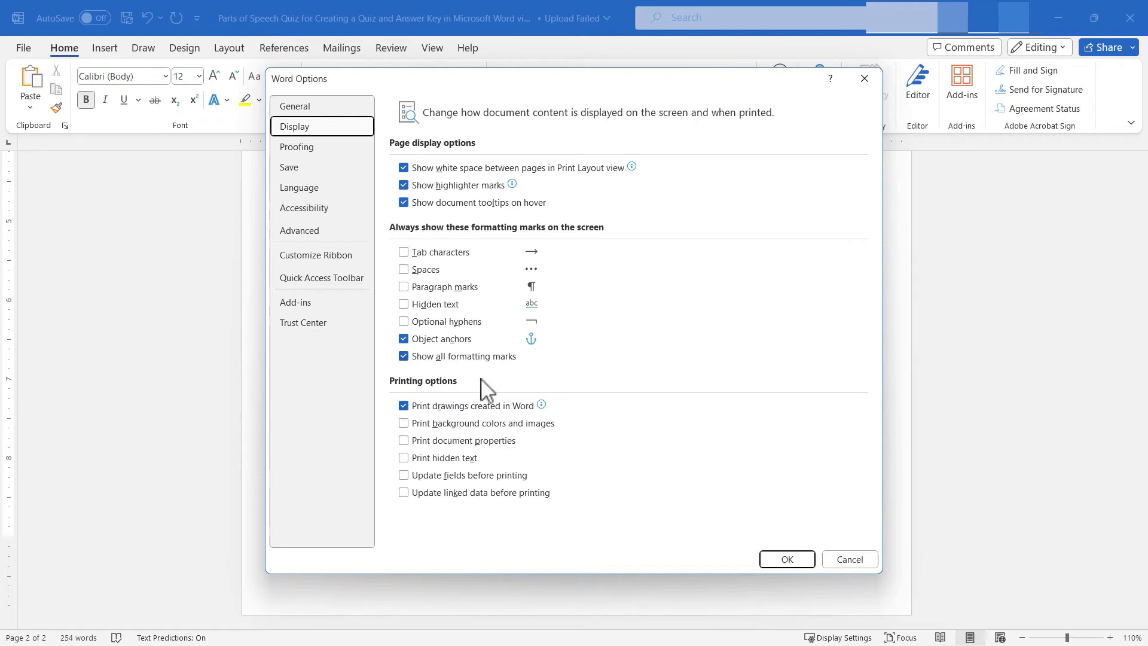
{"action": "left_click", "coordinate": [404, 458]}
{"action": "left_click", "coordinate": [763, 559]}
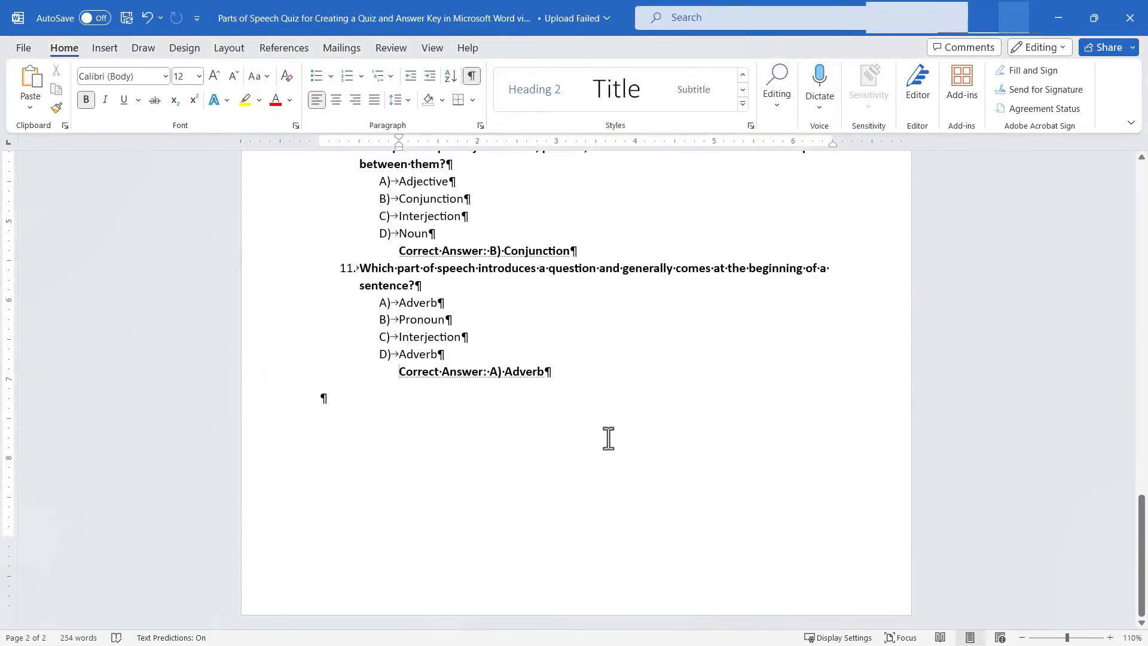
- Preview the quiz printout to check the Correct Answer lines, then return to the document without printing
{"action": "left_click", "coordinate": [24, 49]}
{"action": "left_click", "coordinate": [42, 305]}
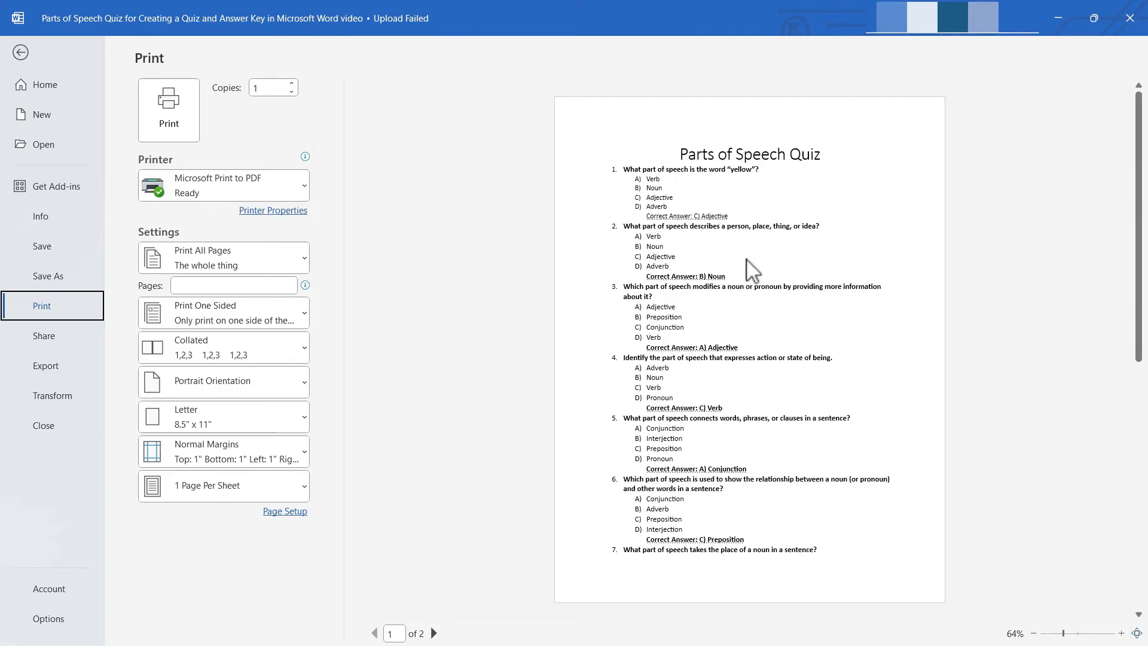
{"action": "left_click", "coordinate": [21, 52]}
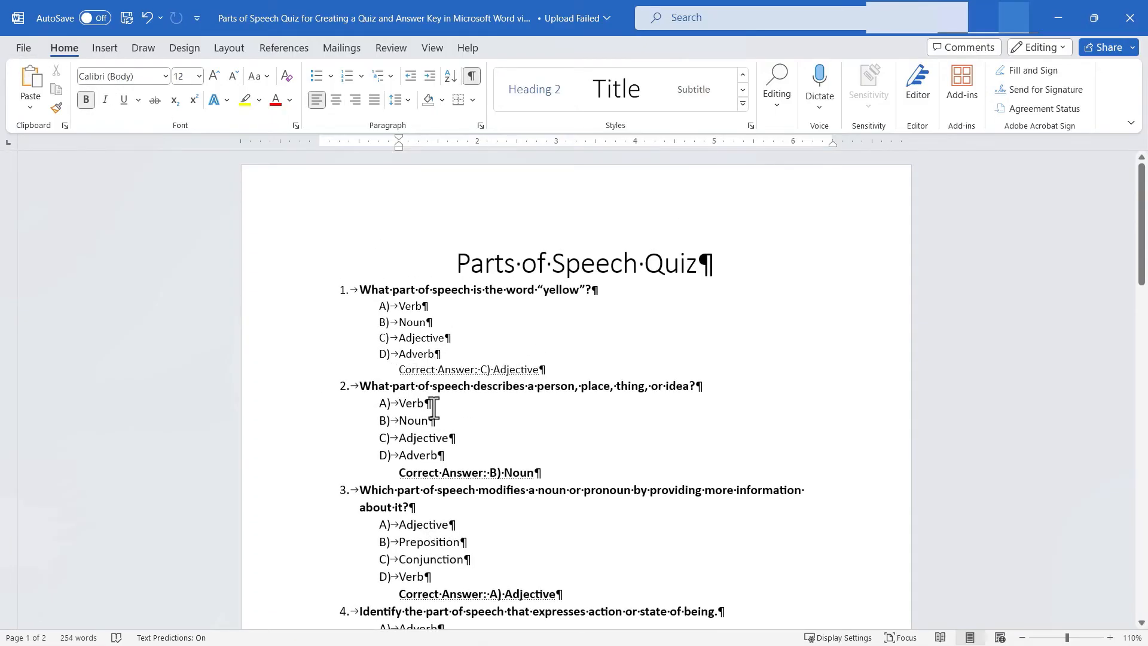
- Make the "Correct Answer: C) Adjective" line under question 1 bold
{"action": "left_click_drag", "start_coordinate": [398, 368], "coordinate": [541, 369]}
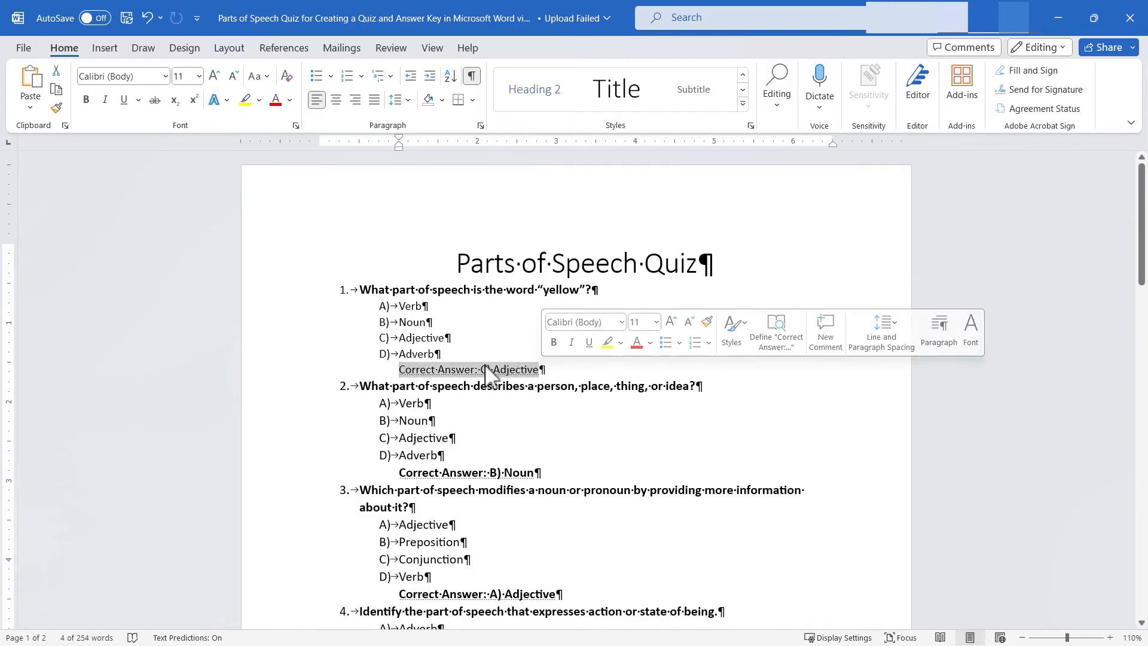
{"action": "left_click", "coordinate": [554, 342]}
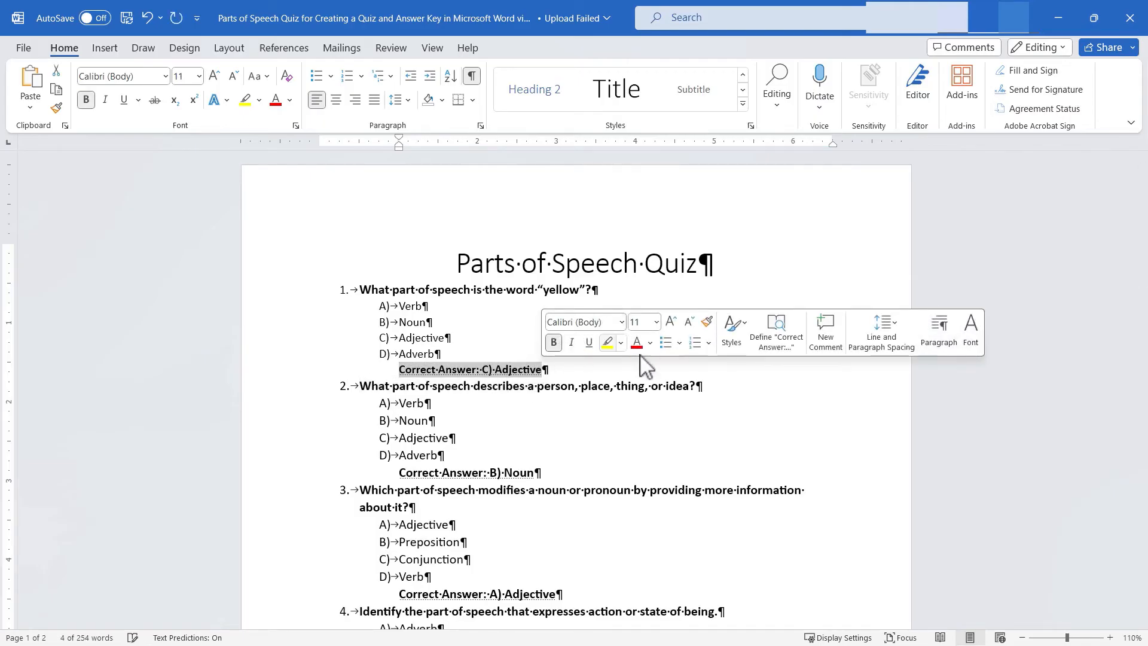
{"action": "left_click", "coordinate": [674, 441]}
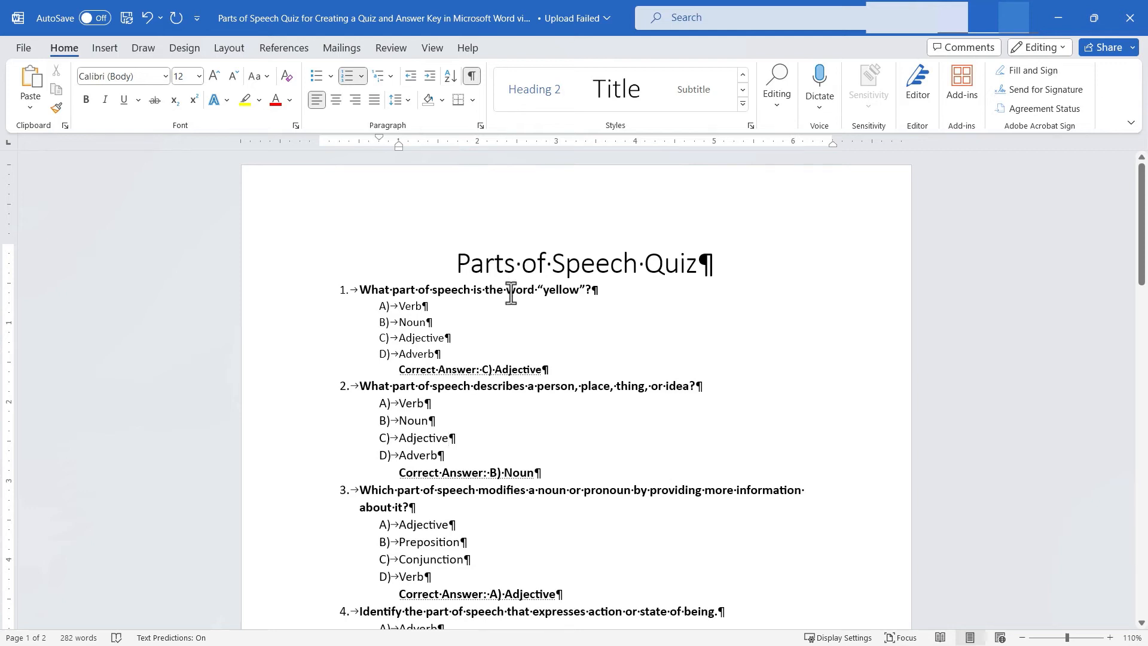
- Add left-aligned "Name" and "Class Period" lines with underscore blanks above the Parts of Speech Quiz title
{"action": "left_click", "coordinate": [435, 233]}
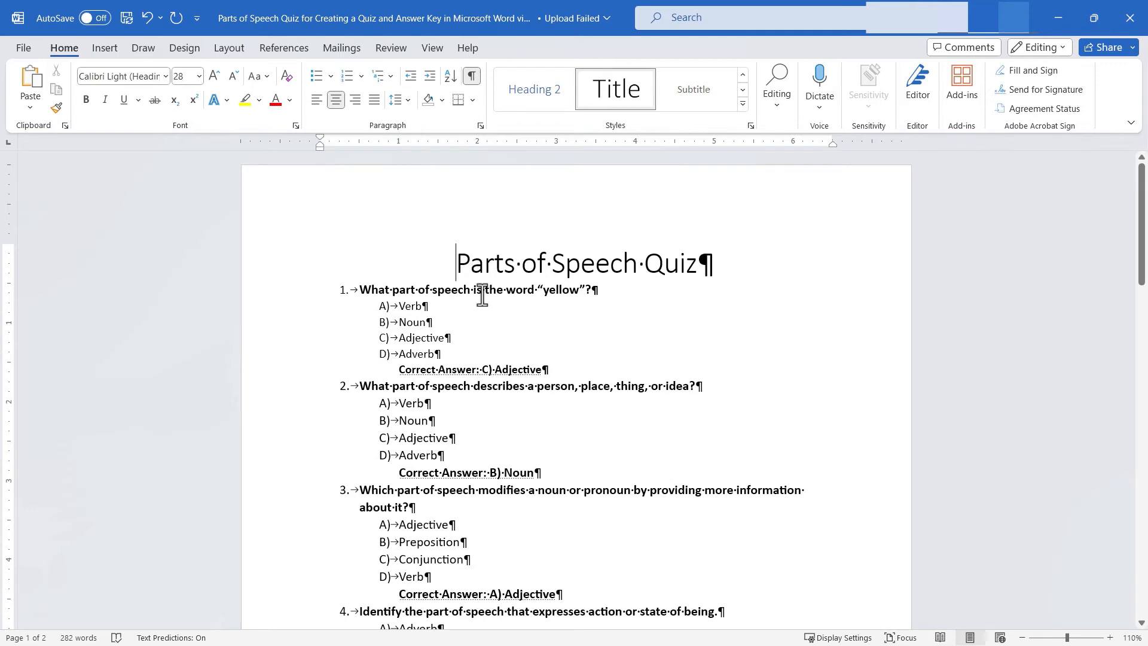
{"action": "key", "text": "Return"}
{"action": "key", "text": "Return"}
{"action": "left_click", "coordinate": [317, 100]}
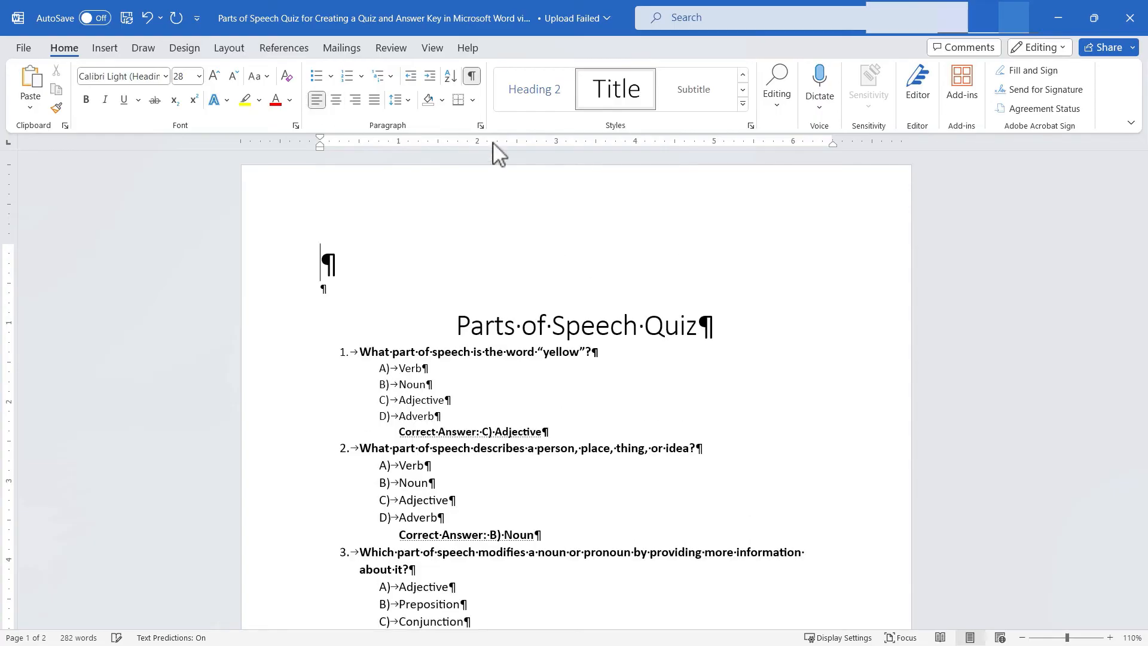
{"action": "type", "text": "Name_______________________"}
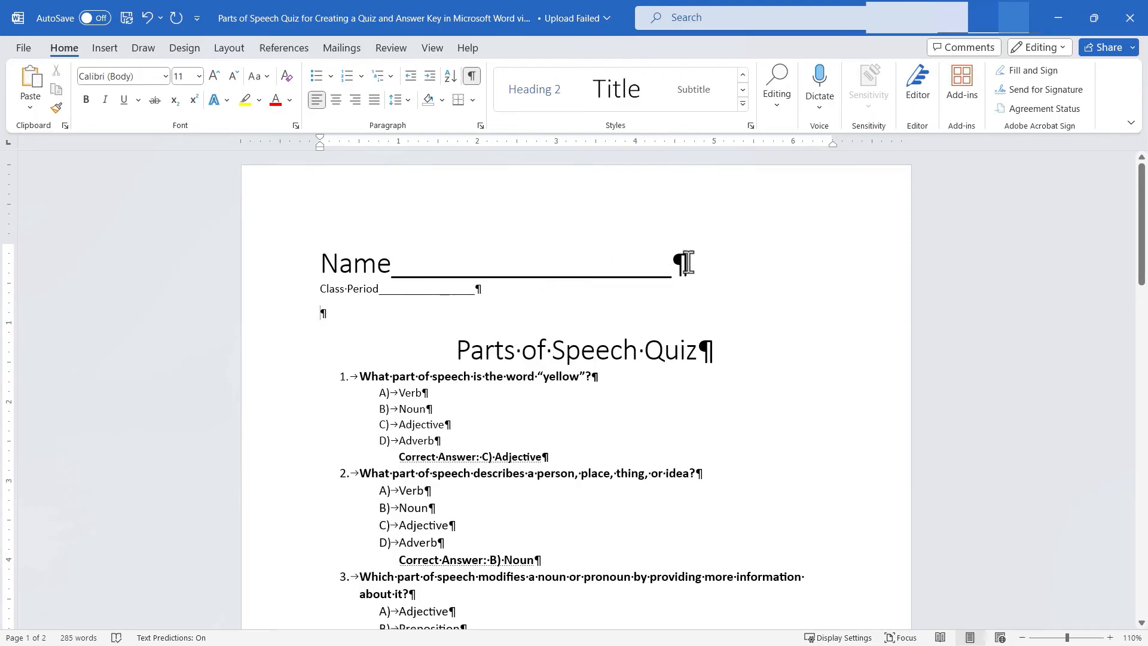
{"action": "left_click_drag", "start_coordinate": [673, 265], "coordinate": [704, 316]}
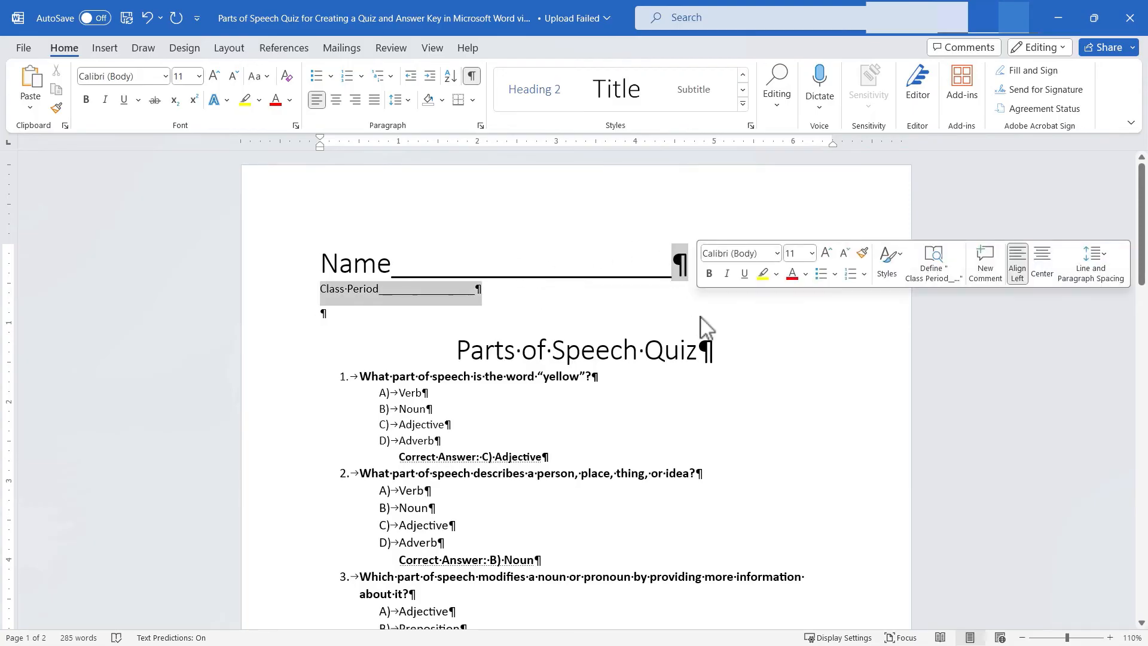
{"action": "left_click", "coordinate": [678, 495]}
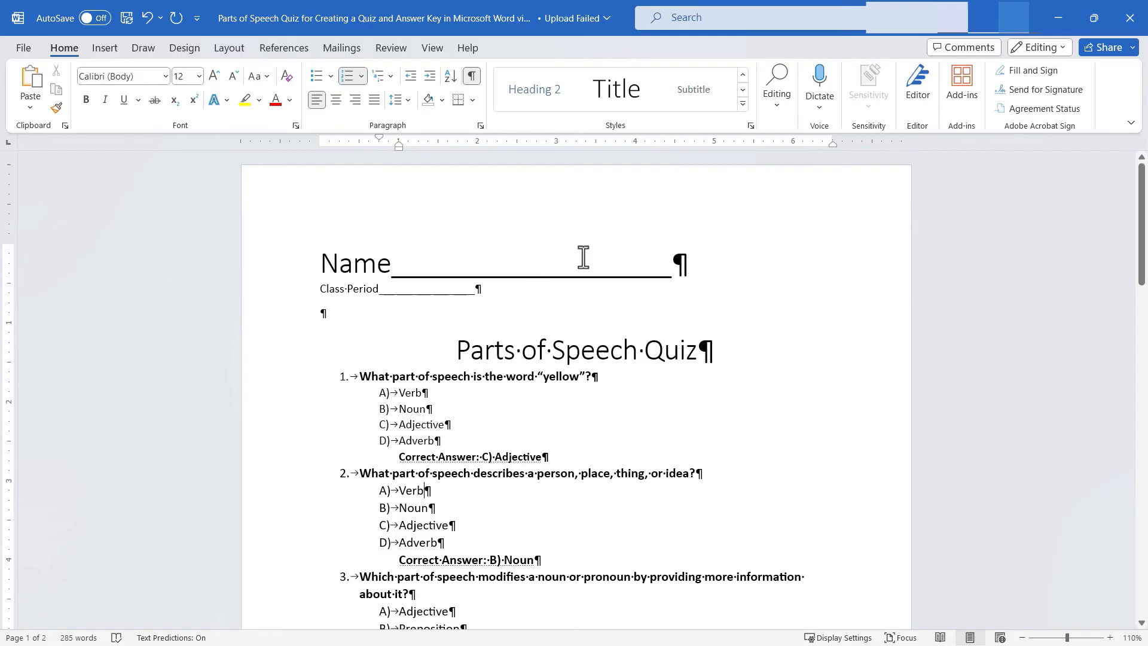
- Turn off the formatting marks to conceal the hidden answers and view the student version of the quiz
{"action": "left_click", "coordinate": [472, 76]}
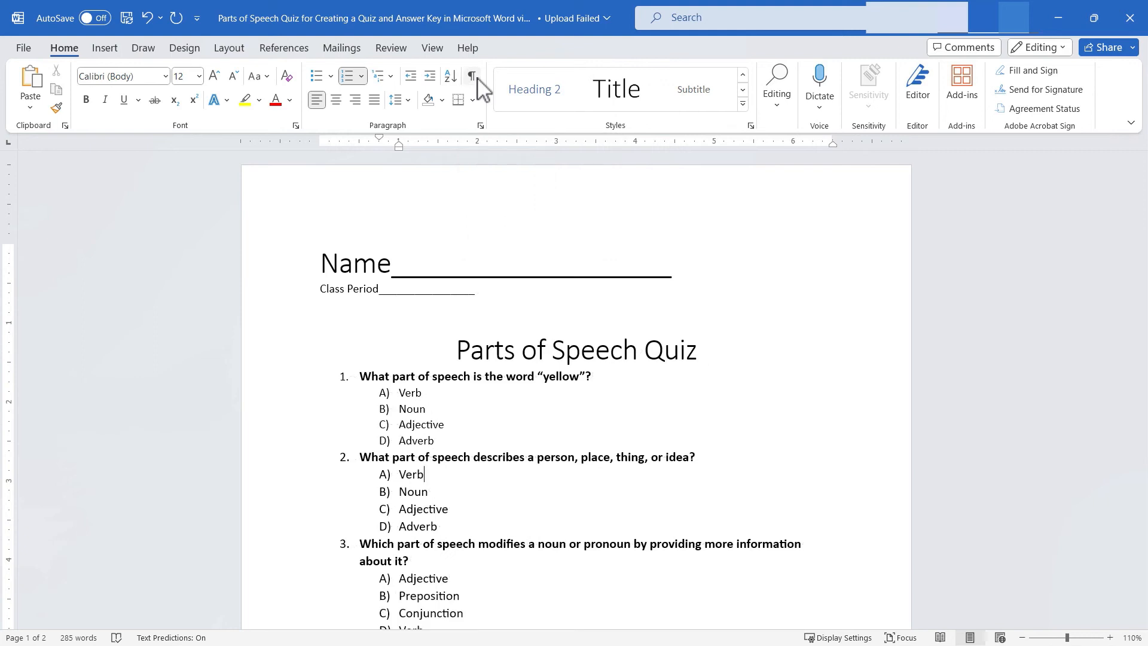
{"action": "scroll", "coordinate": [721, 424], "scroll_direction": "down", "scroll_amount": 1}
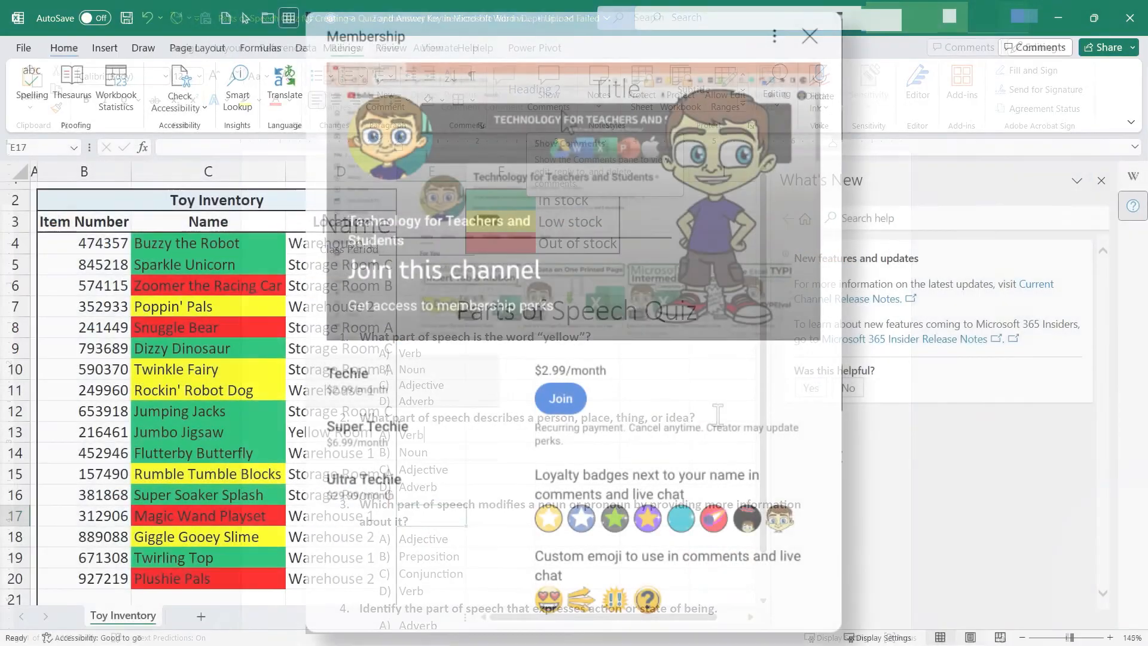
{"action": "scroll", "coordinate": [726, 450], "scroll_direction": "down", "scroll_amount": 2}
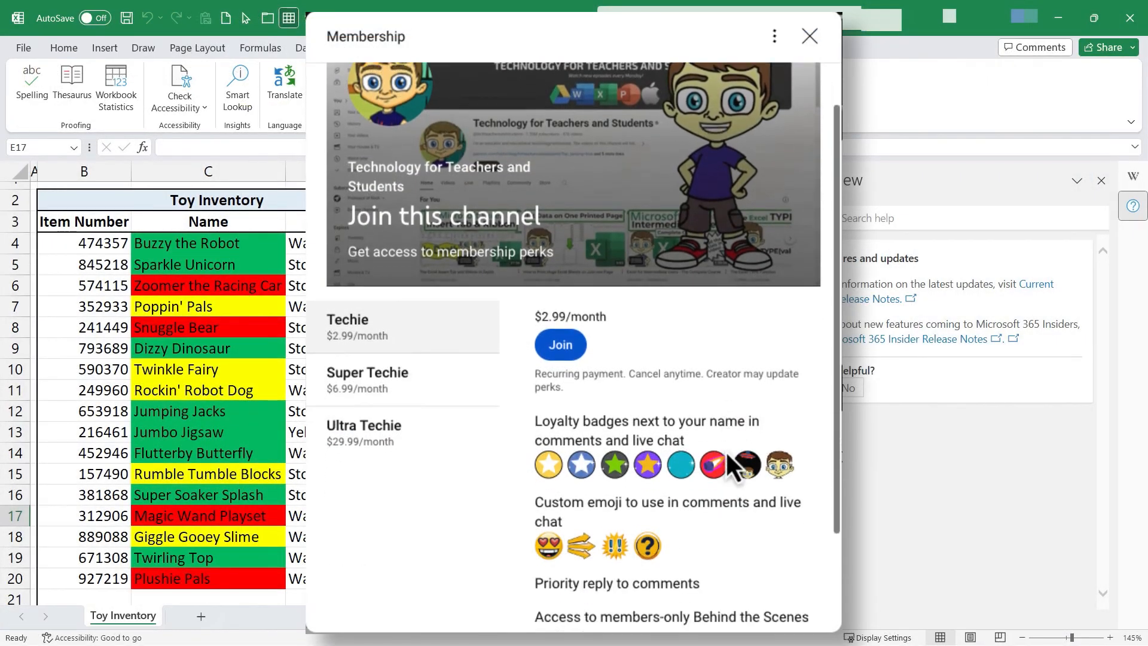
{"action": "scroll", "coordinate": [725, 450], "scroll_direction": "up", "scroll_amount": 2}
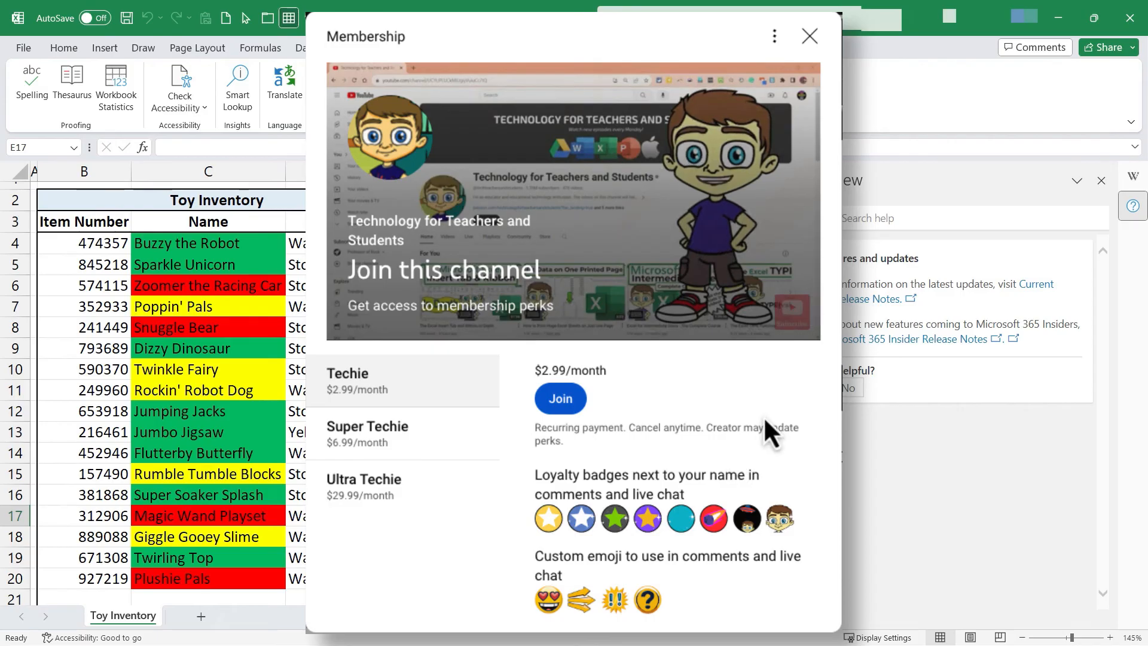
{"action": "scroll", "coordinate": [773, 417], "scroll_direction": "down", "scroll_amount": 2}
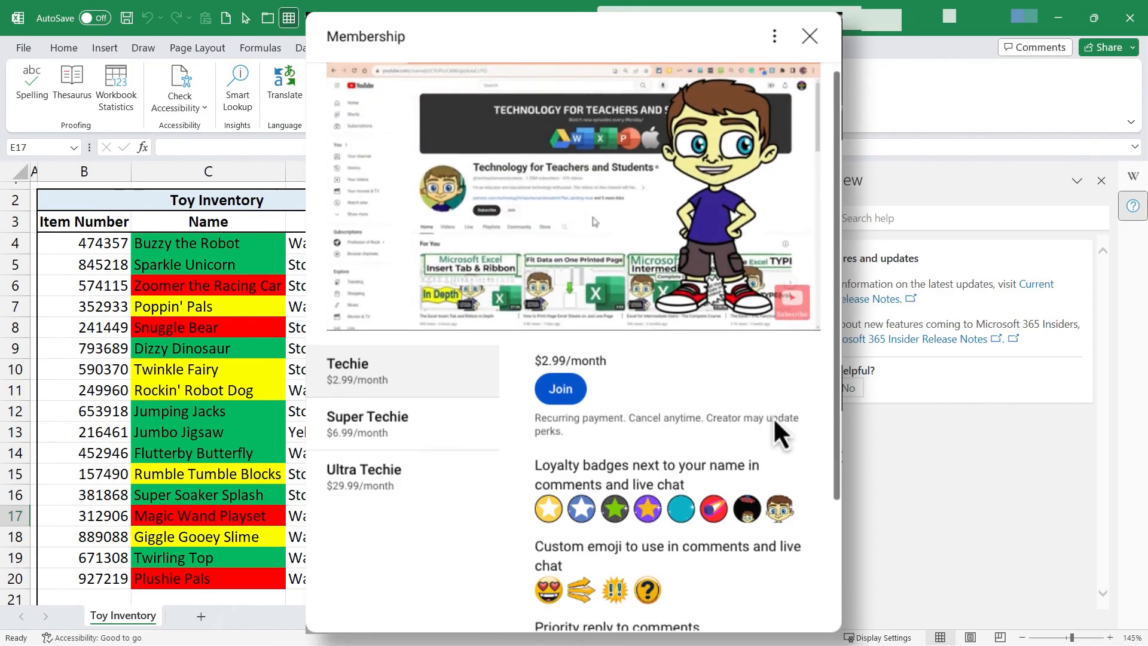
{"action": "scroll", "coordinate": [773, 417], "scroll_direction": "down", "scroll_amount": 2}
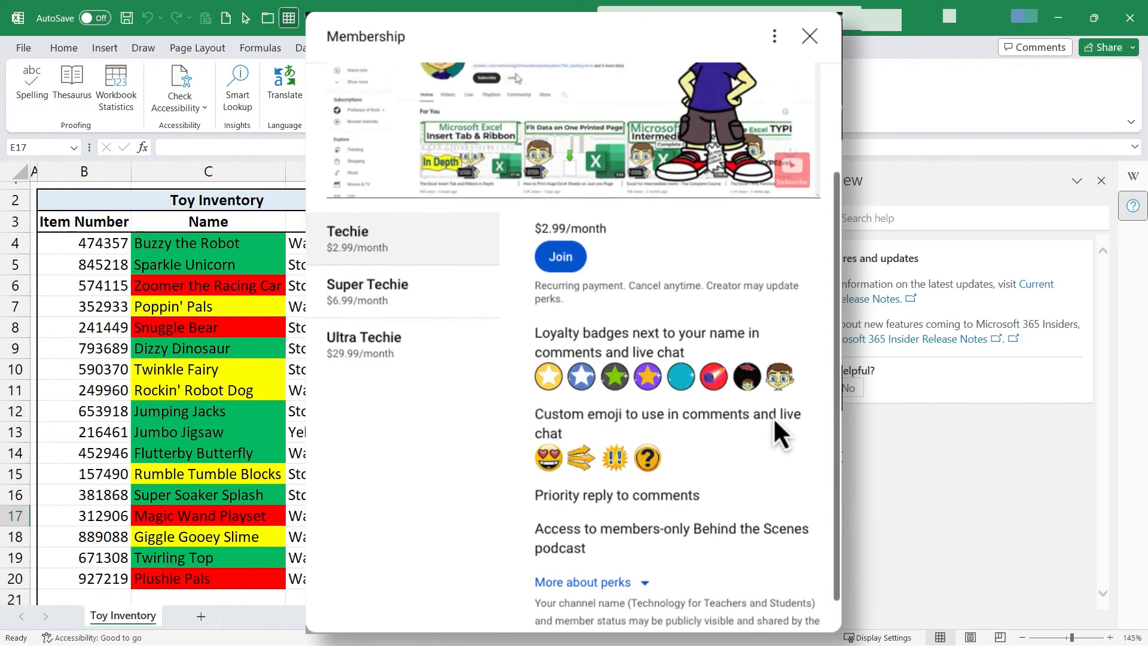
{"action": "scroll", "coordinate": [773, 417], "scroll_direction": "up", "scroll_amount": 3}
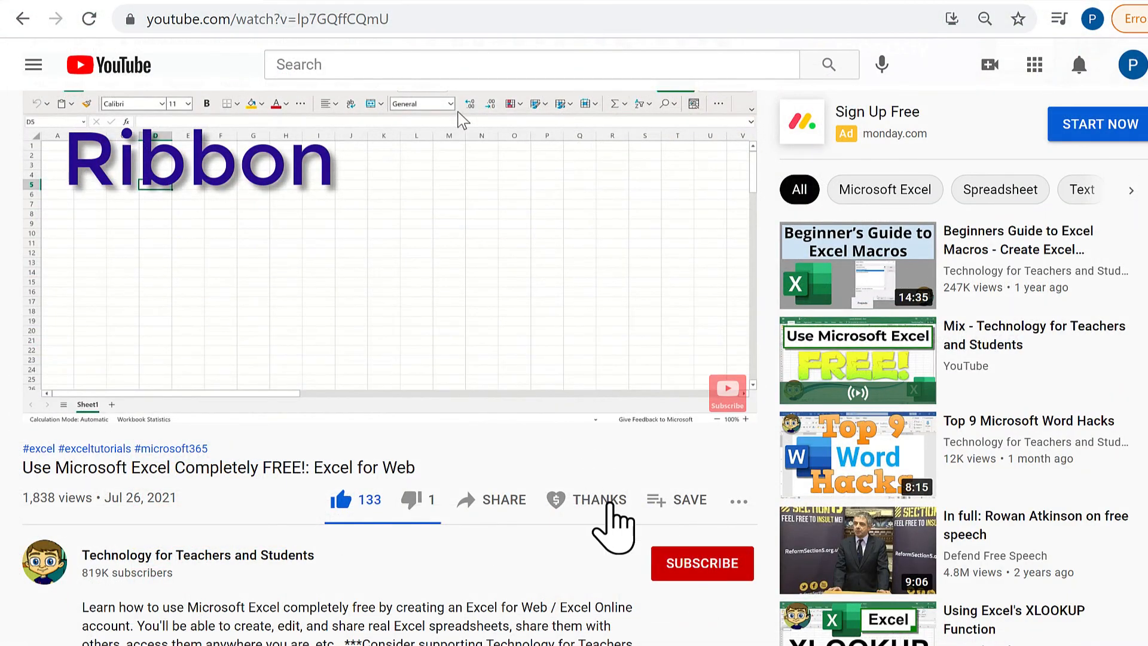
{"action": "left_click", "coordinate": [608, 502]}
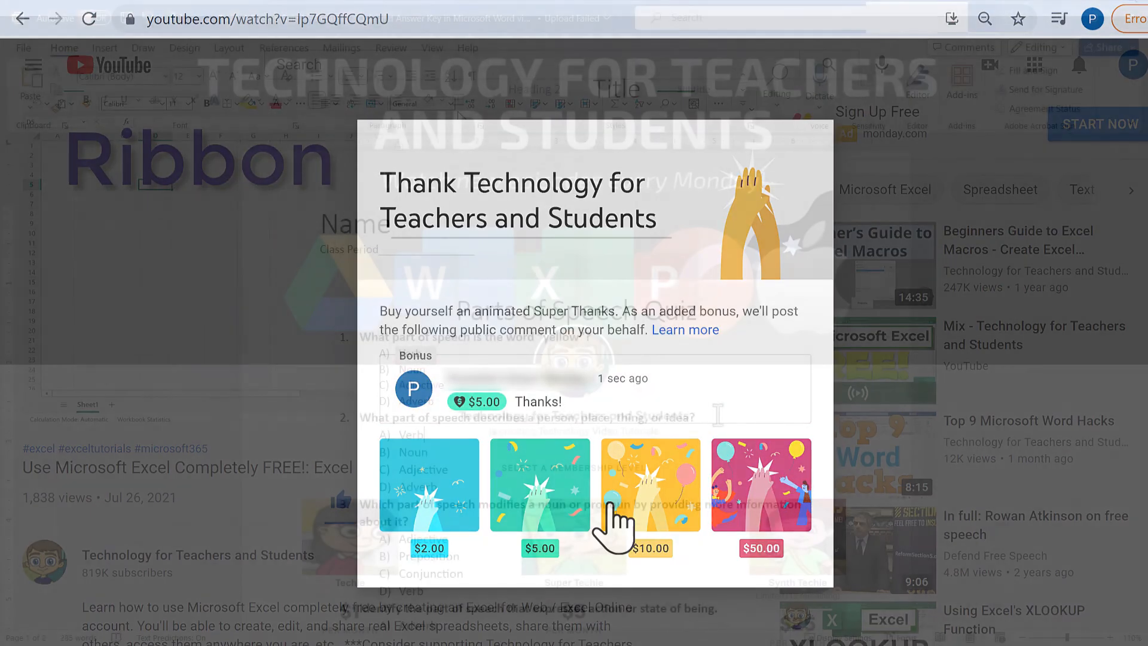